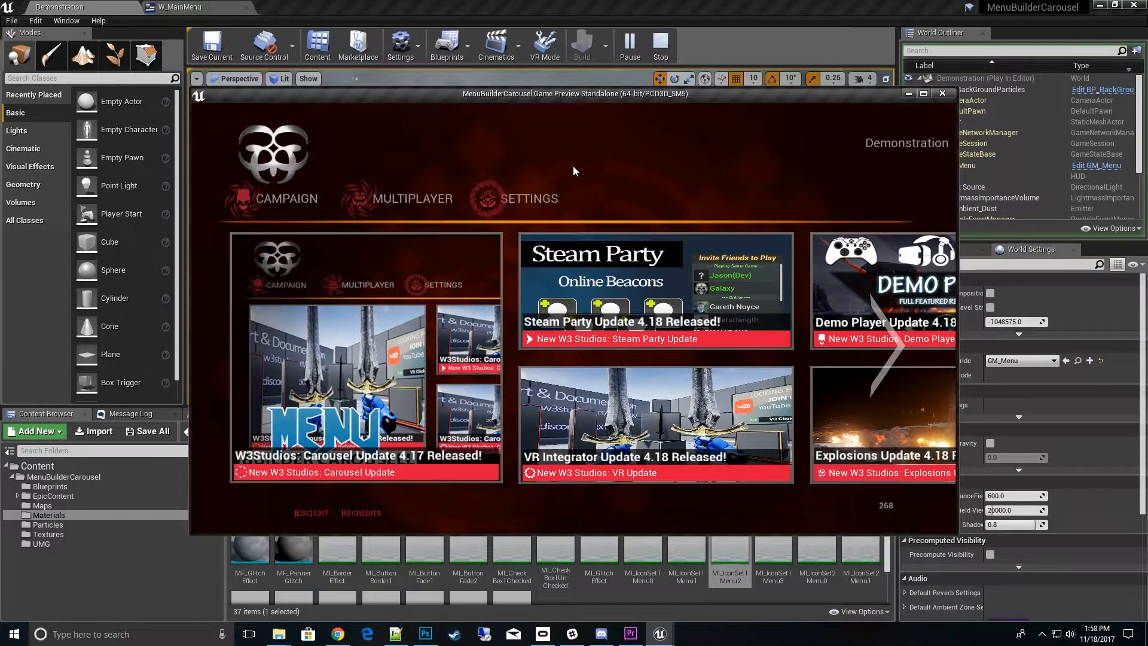
Step: End the game preview, open the W_MainMenu widget from the MenuBuilderCarousel UMG folder, and select the existing SETTINGS button
{"action": "key", "text": "Escape"}
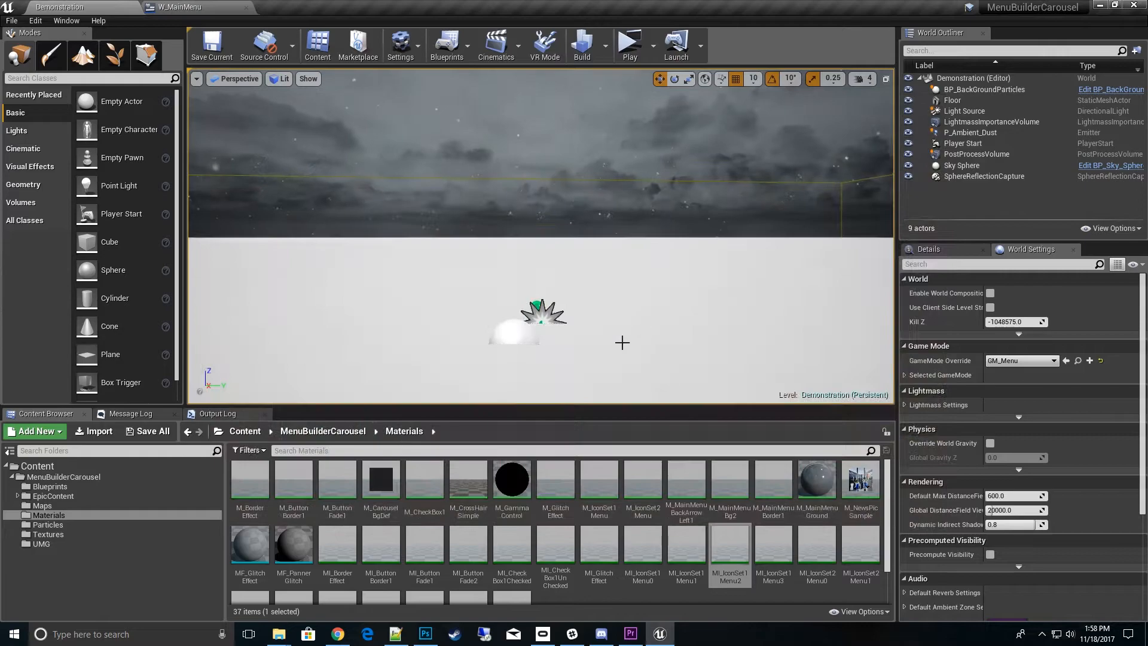
{"action": "left_click", "coordinate": [63, 476]}
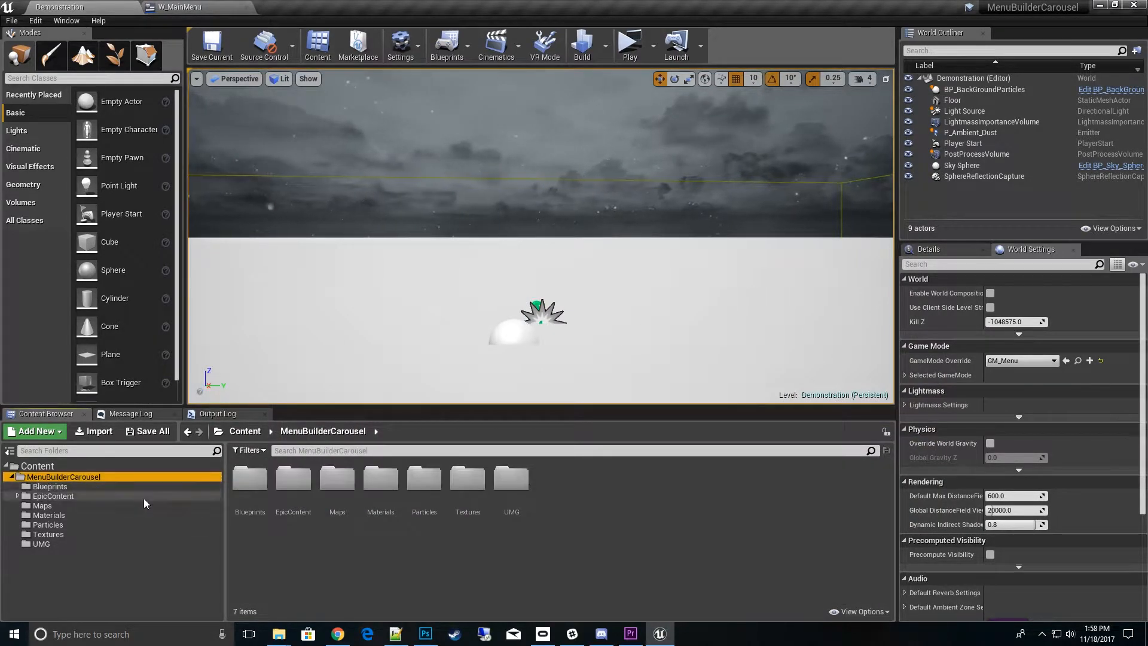
{"action": "double_click", "coordinate": [510, 478]}
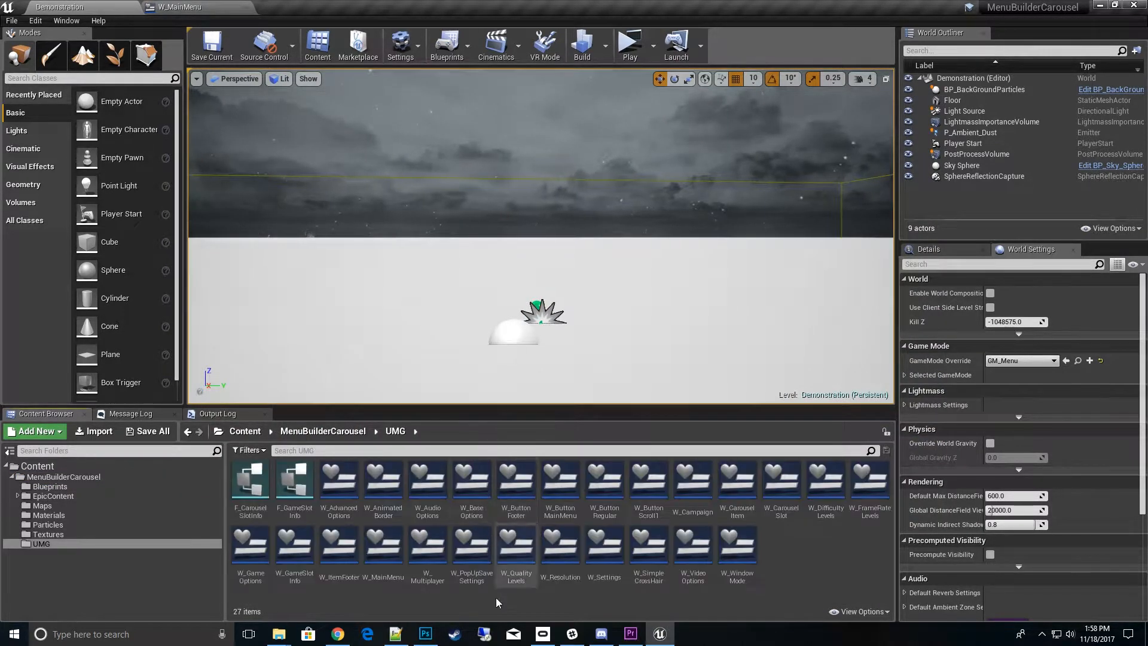
{"action": "double_click", "coordinate": [384, 553]}
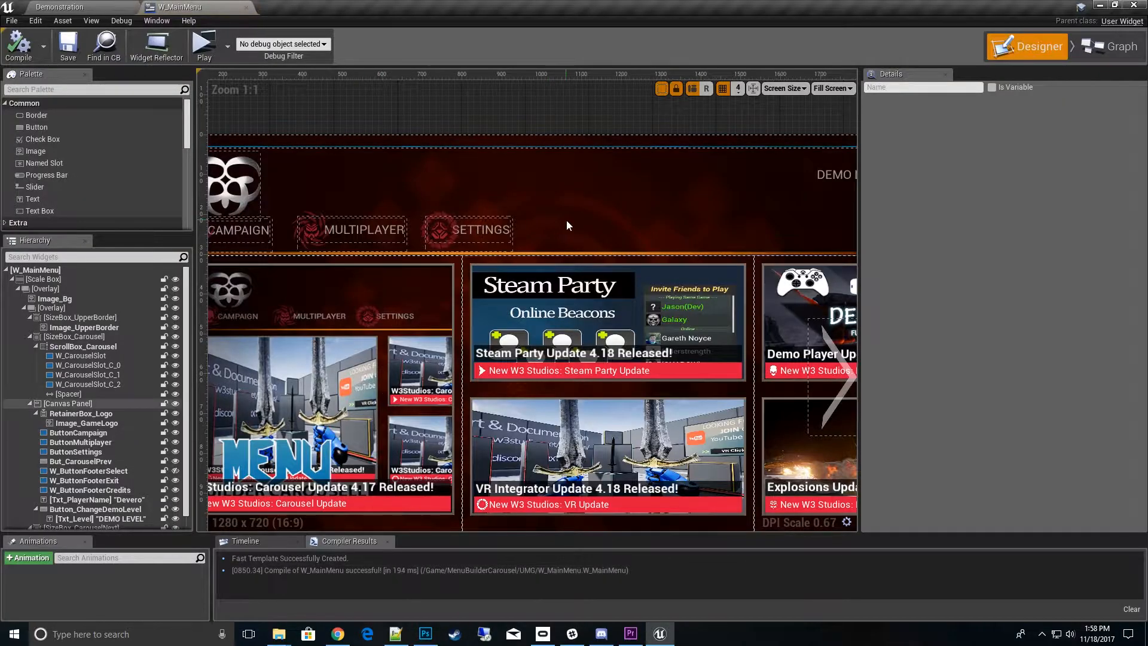
{"action": "mouse_move", "coordinate": [861, 183]}
{"action": "left_mouse_down"}
{"action": "mouse_move", "coordinate": [968, 183]}
{"action": "mouse_move", "coordinate": [851, 178]}
{"action": "left_mouse_up"}
{"action": "left_click", "coordinate": [553, 203]}
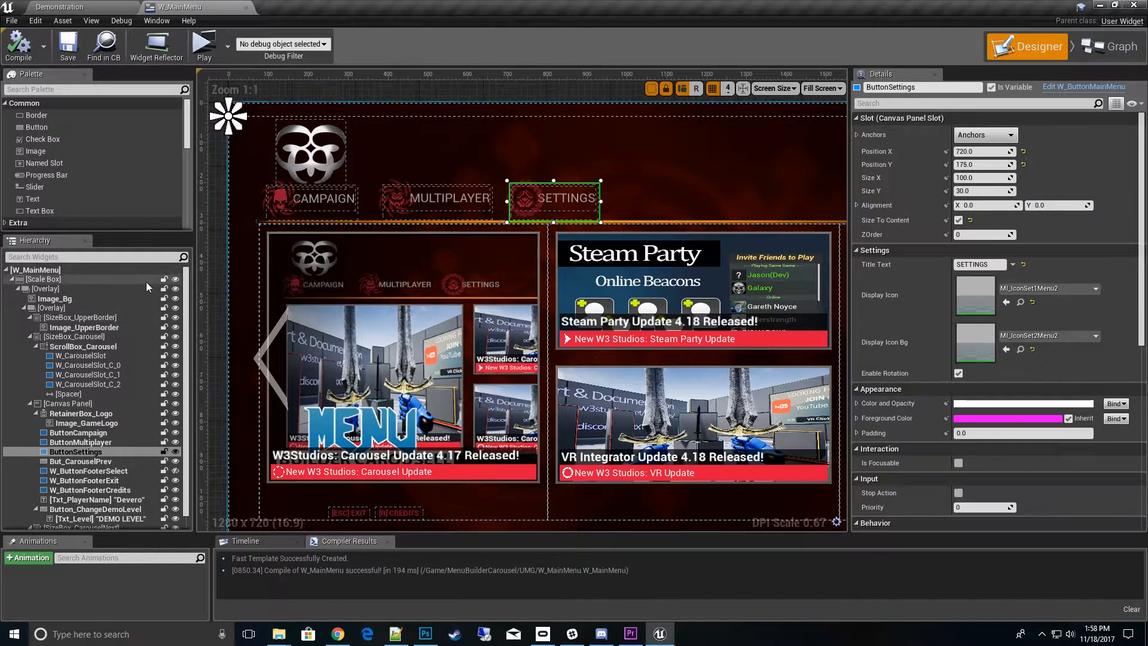
Step: Add a user-created W Button Main Menu widget to the canvas panel's hierarchy, directly after ButtonSettings
{"action": "scroll", "coordinate": [91, 131], "scroll_direction": "down", "scroll_amount": 10}
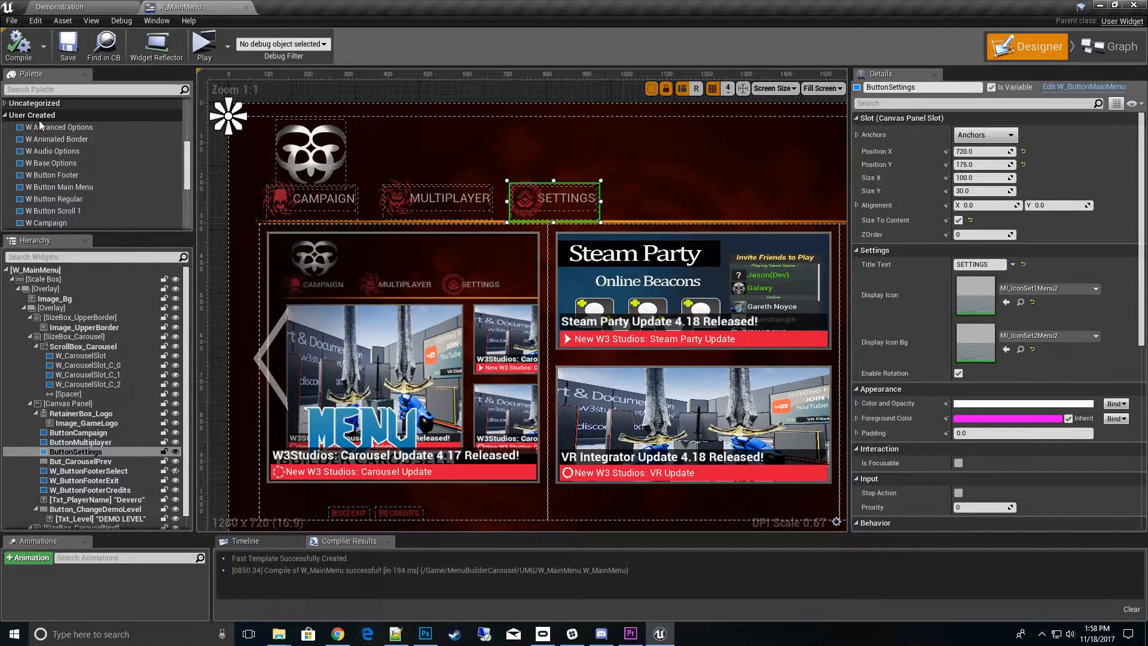
{"action": "left_click", "coordinate": [67, 188]}
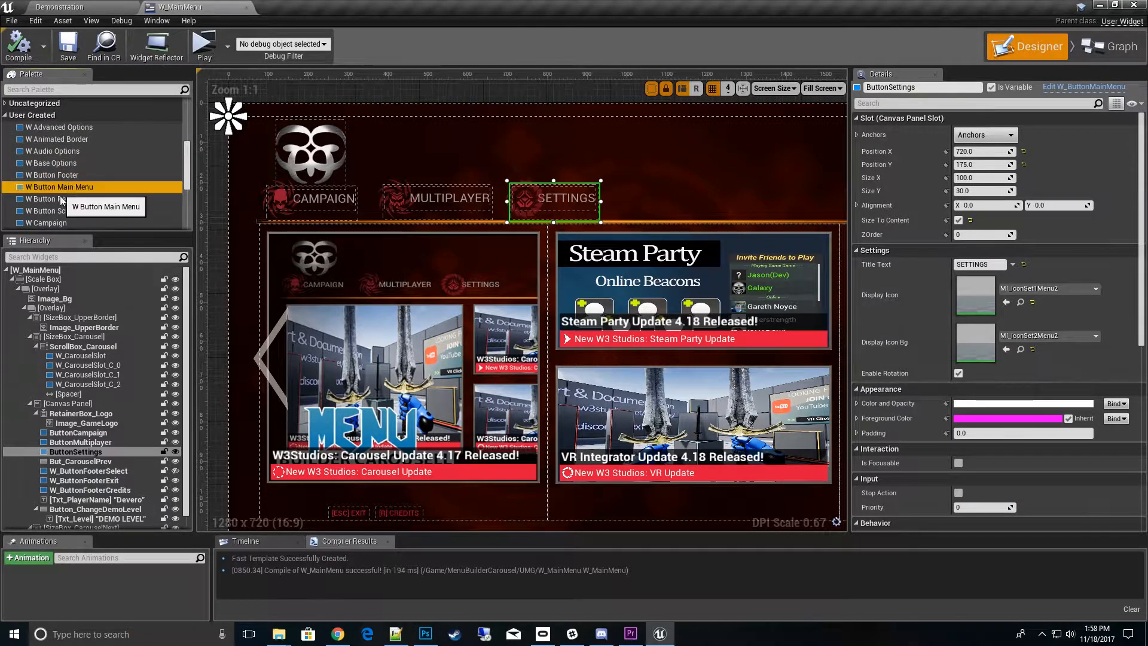
{"action": "left_click_drag", "start_coordinate": [81, 190], "coordinate": [88, 461]}
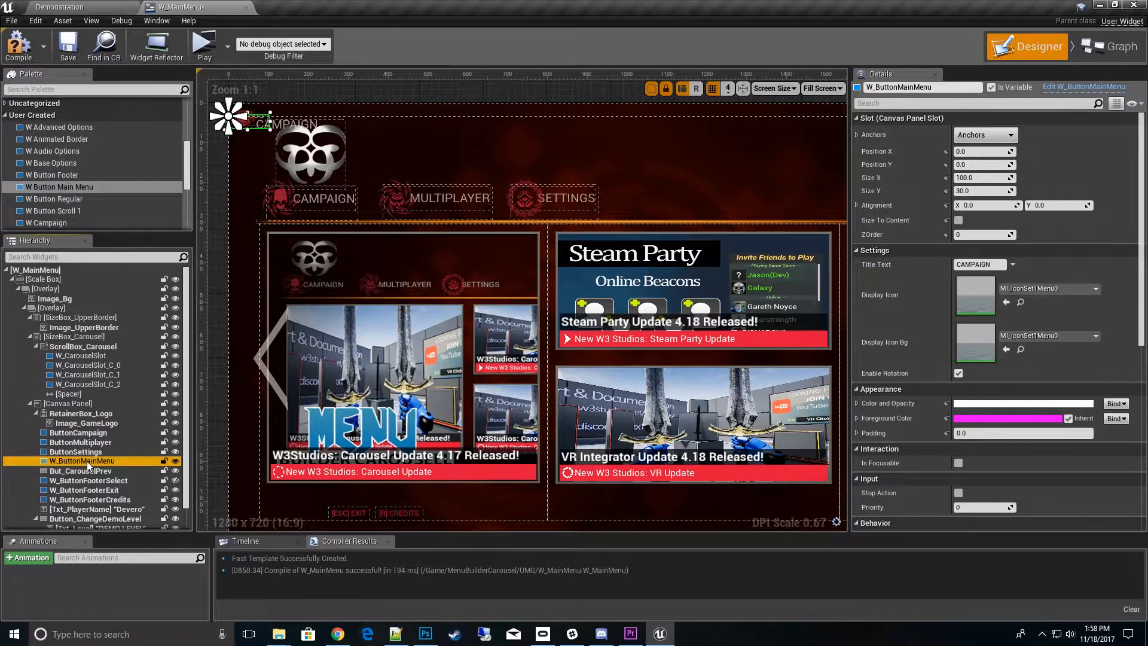
Step: Rename the newly added button widget to W_ButtonProfile
{"action": "left_click", "coordinate": [944, 86]}
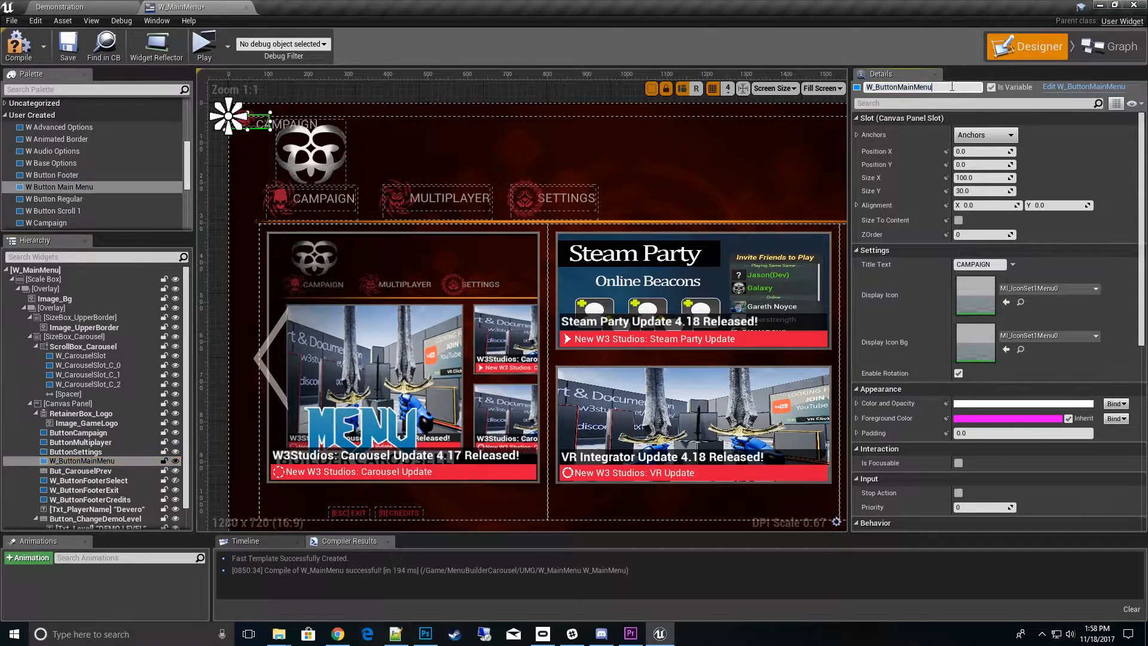
{"action": "key", "text": "BackSpace"}
{"action": "key", "text": "BackSpace"}
{"action": "key", "text": "BackSpace"}
{"action": "key", "text": "BackSpace"}
{"action": "key", "text": "BackSpace"}
{"action": "key", "text": "BackSpace"}
{"action": "key", "text": "BackSpace"}
{"action": "key", "text": "BackSpace"}
{"action": "type", "text": "Profile"}
{"action": "key", "text": "Return"}
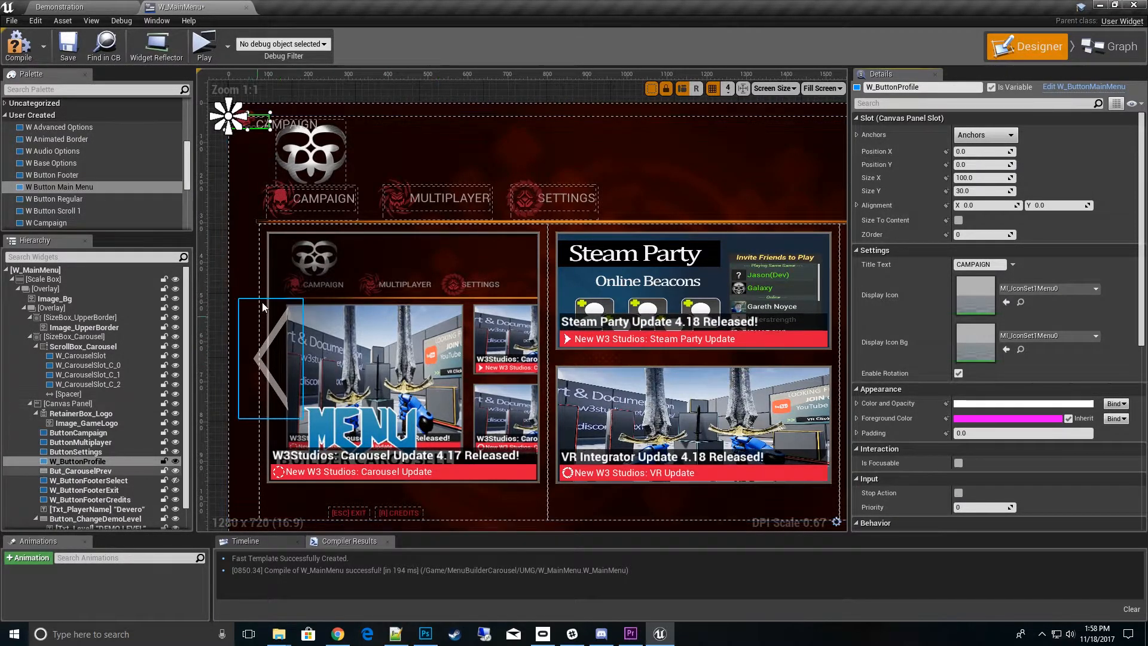
Step: Place W_ButtonProfile beside SETTINGS in the menu row, at about X 992, and enable its Size To Content option
{"action": "left_click_drag", "start_coordinate": [260, 127], "coordinate": [644, 199]}
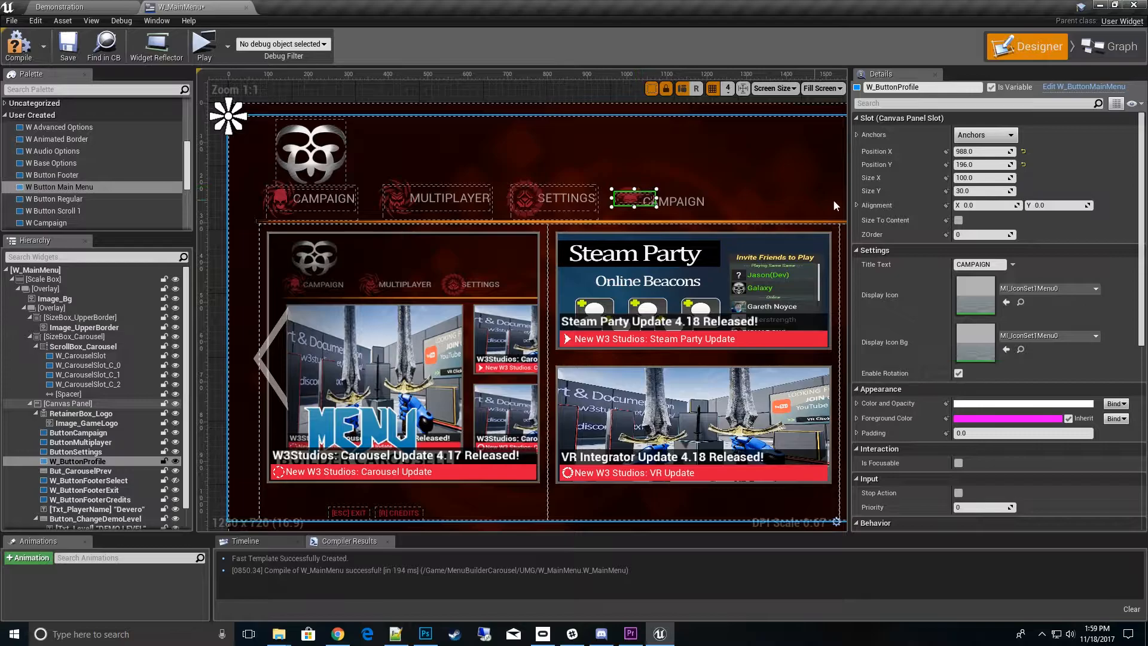
{"action": "left_click", "coordinate": [958, 220]}
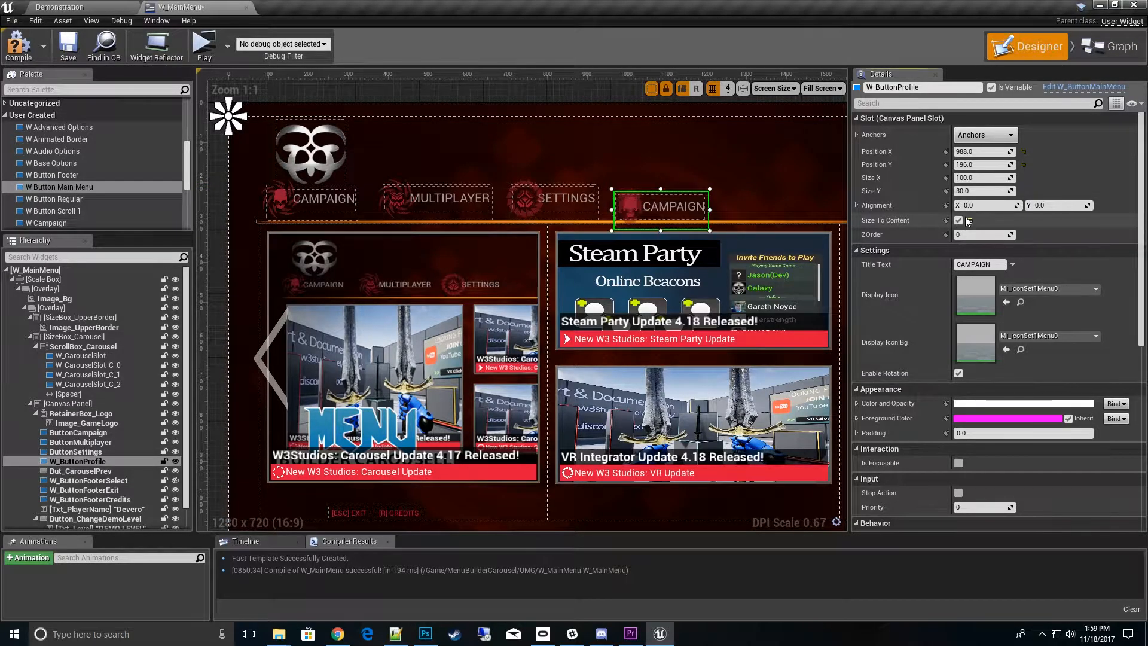
{"action": "left_click", "coordinate": [667, 196]}
{"action": "left_click_drag", "start_coordinate": [667, 196], "coordinate": [668, 187]}
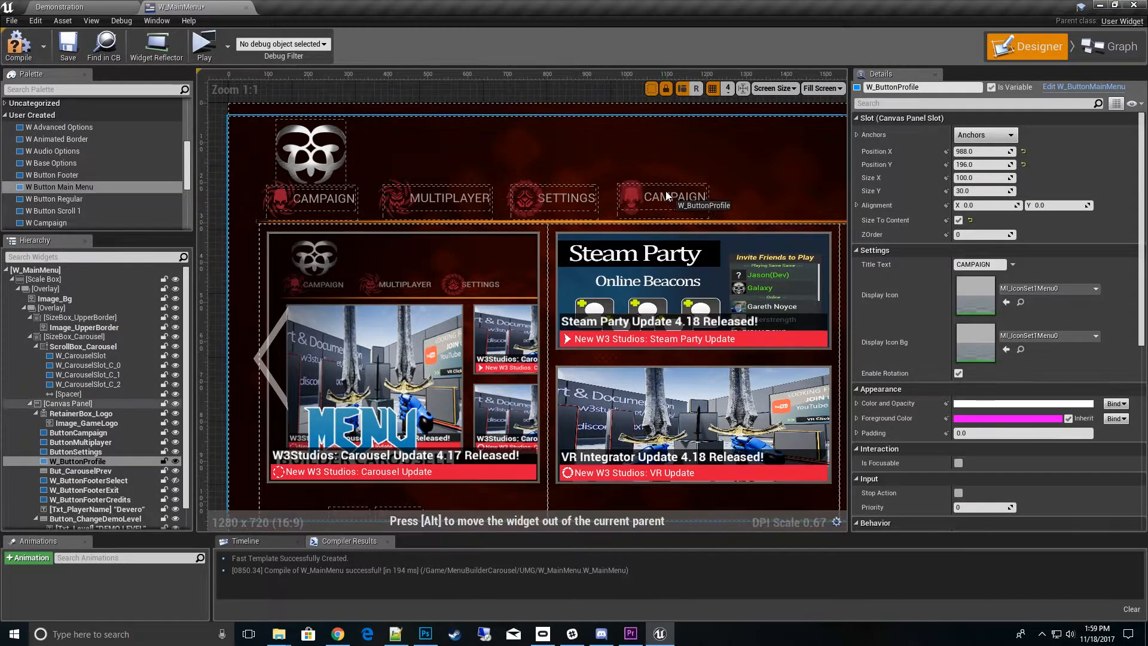
Step: Set W_ButtonProfile's Position X to 1000 and its Position Y to 175, matching the SETTINGS button's height
{"action": "scroll", "coordinate": [702, 227], "scroll_direction": "up", "scroll_amount": 2}
{"action": "left_click", "coordinate": [479, 178]}
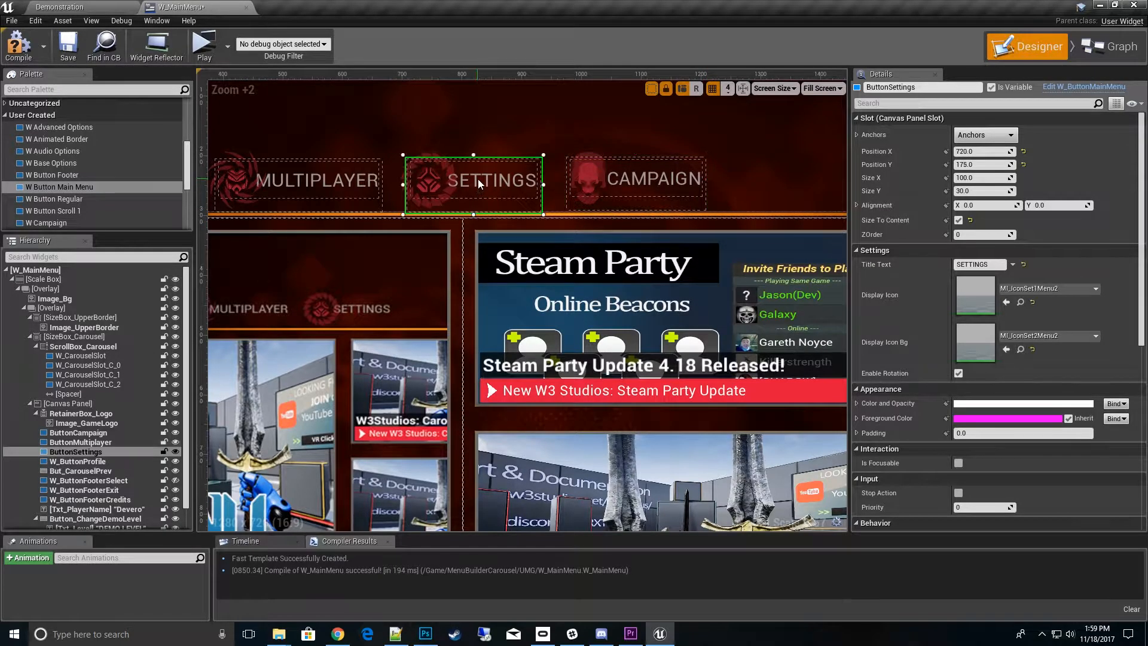
{"action": "left_click", "coordinate": [997, 164]}
{"action": "left_click", "coordinate": [665, 181]}
{"action": "left_click", "coordinate": [977, 164]}
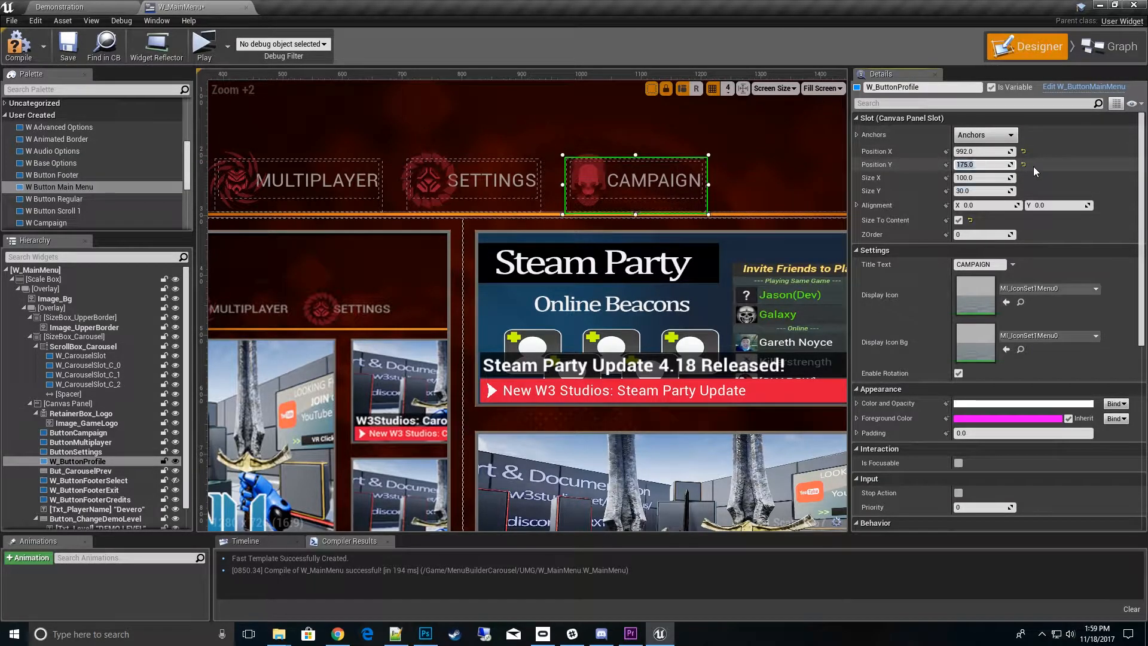
{"action": "left_click", "coordinate": [1009, 164]}
{"action": "left_click", "coordinate": [1006, 152]}
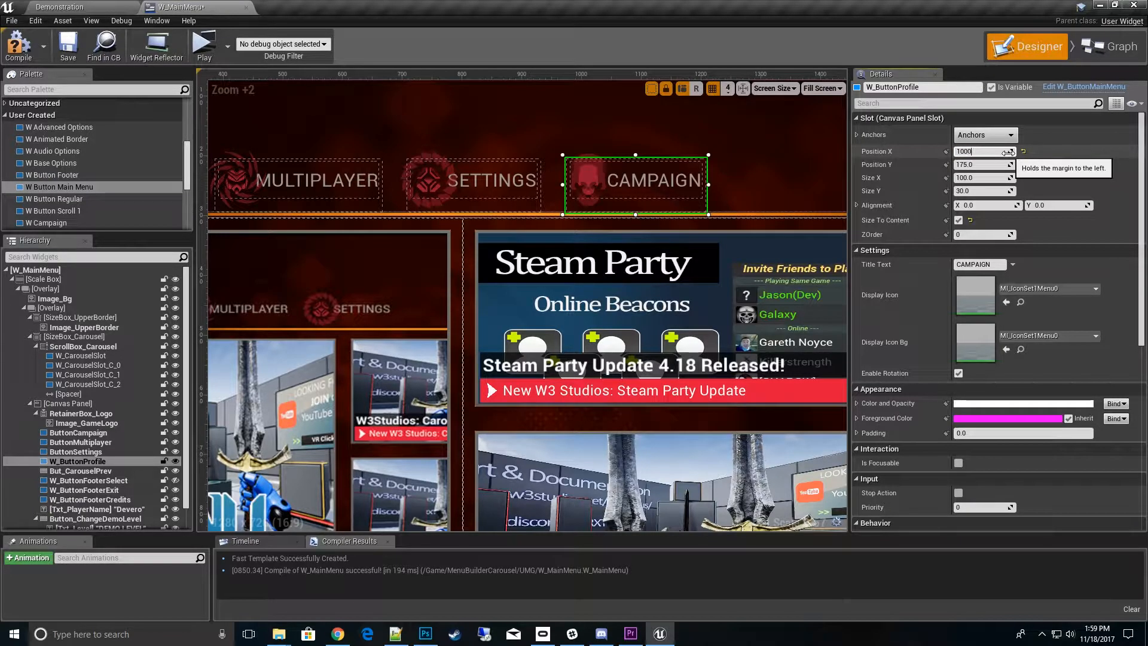
{"action": "key", "text": "Return"}
{"action": "left_click", "coordinate": [575, 125]}
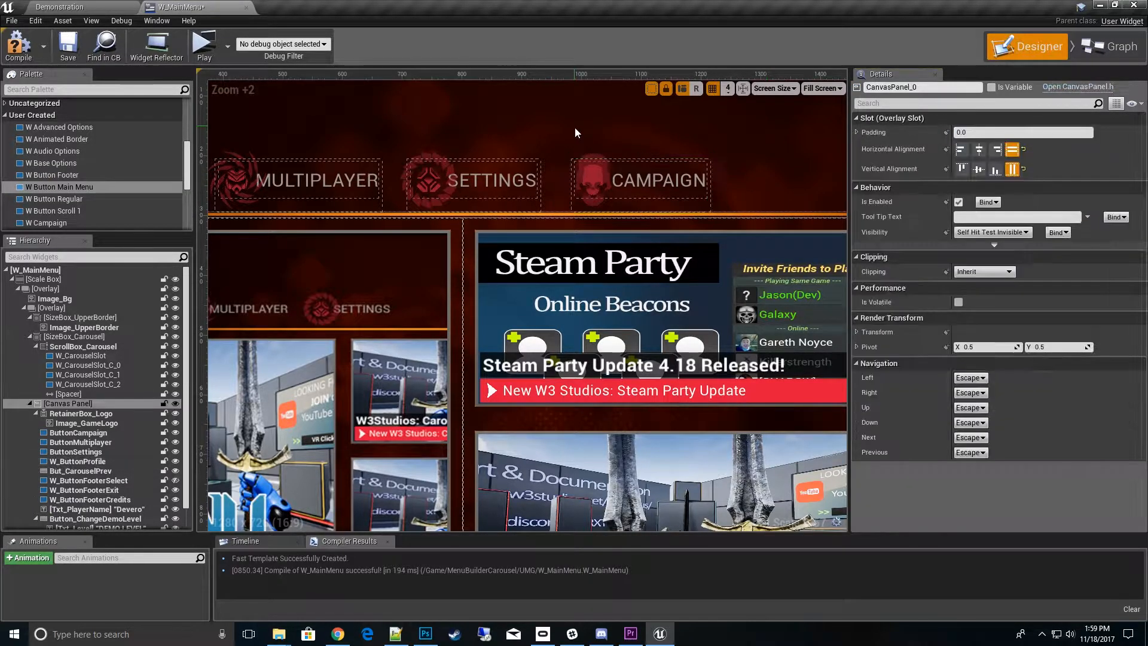
Step: Set the title text of W_ButtonProfile to PROFILE
{"action": "scroll", "coordinate": [515, 206], "scroll_direction": "down", "scroll_amount": 3}
{"action": "left_click", "coordinate": [609, 185]}
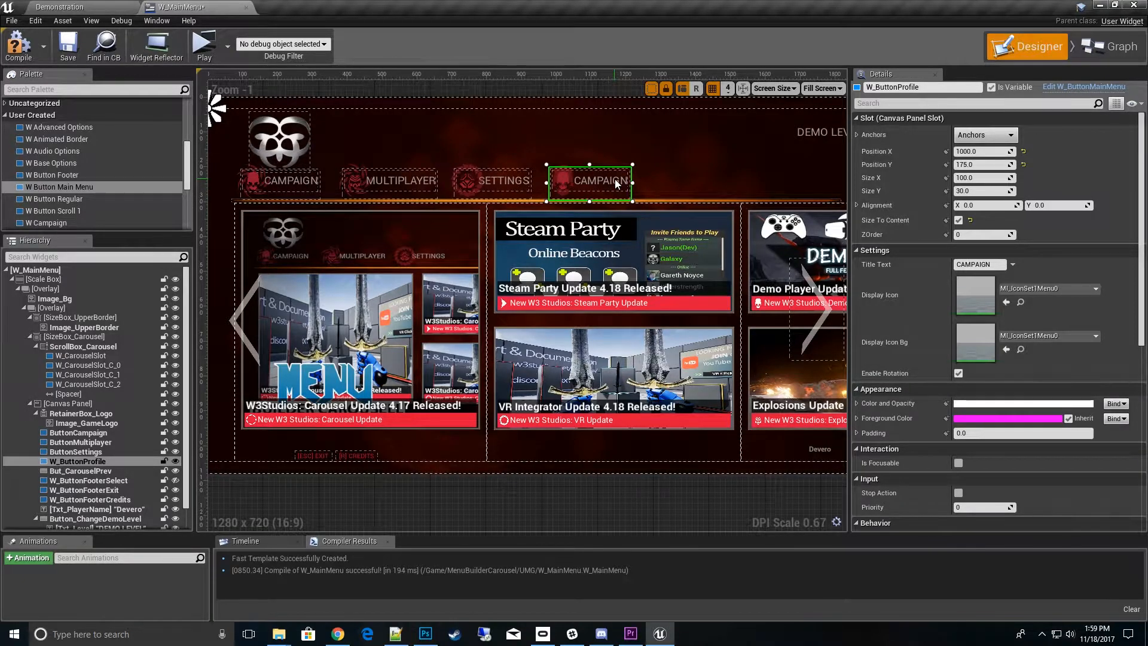
{"action": "scroll", "coordinate": [616, 183], "scroll_direction": "up", "scroll_amount": 2}
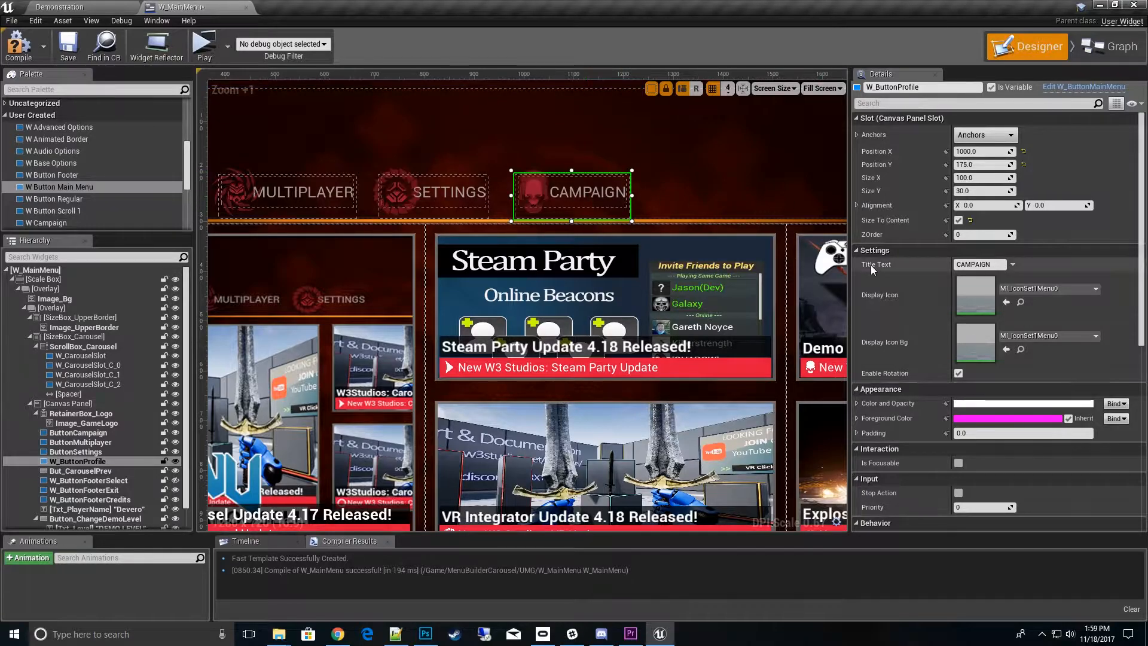
{"action": "left_click", "coordinate": [992, 264]}
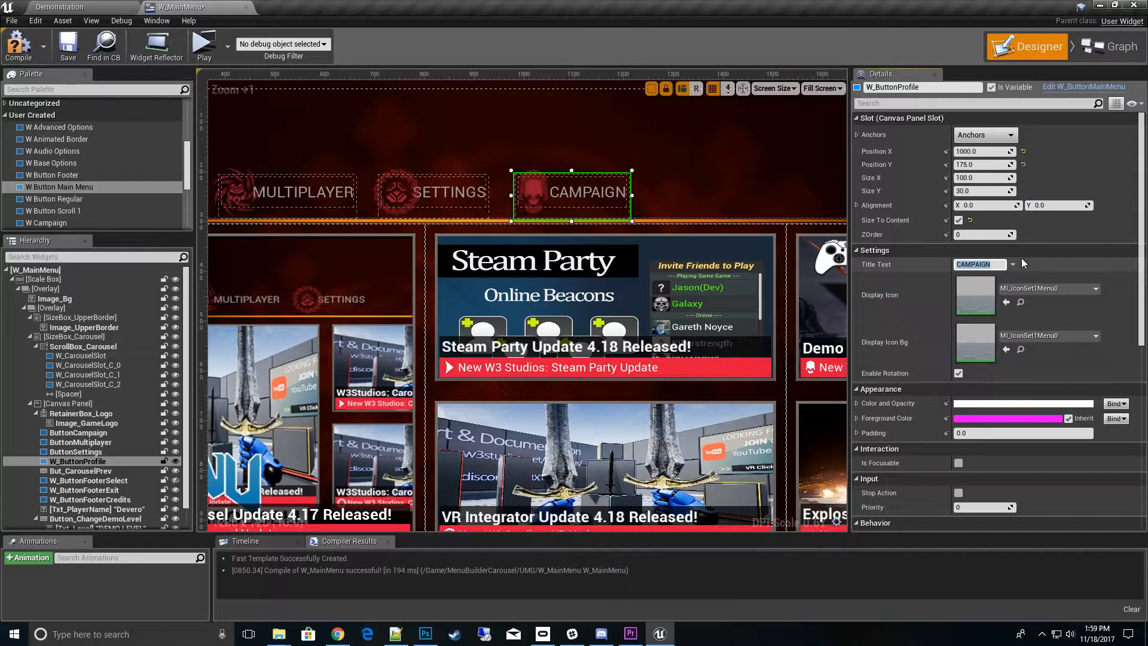
{"action": "type", "text": "PROFILE"}
{"action": "key", "text": "Return"}
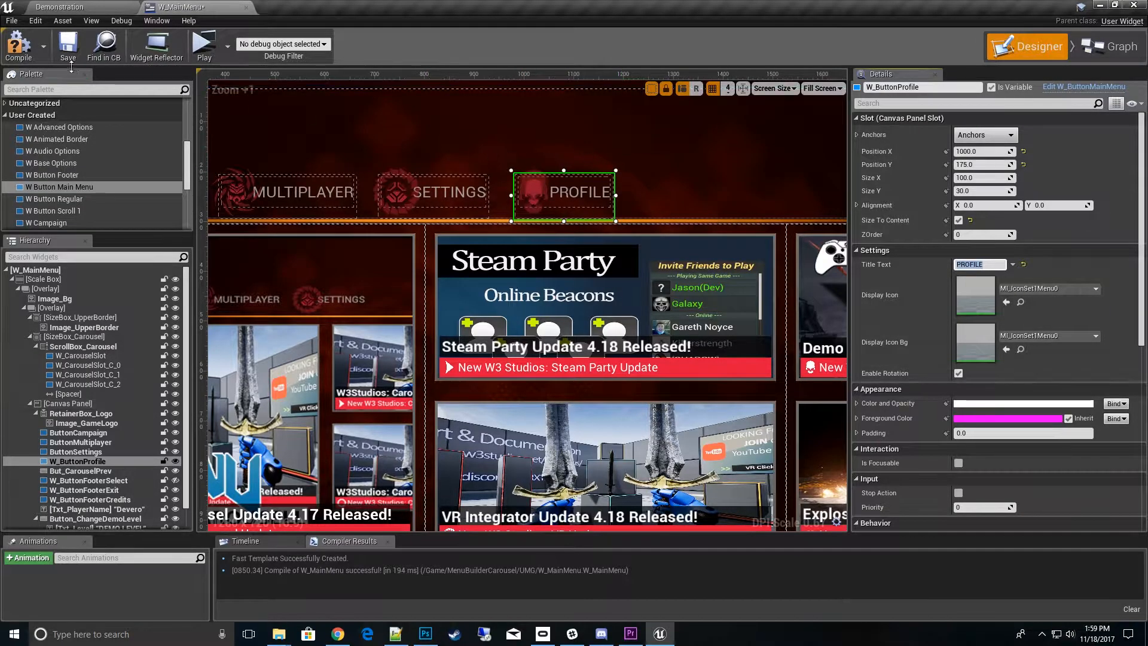
Step: Compile and save the main menu widget, and check the new PROFILE button in a game preview
{"action": "left_click", "coordinate": [25, 53]}
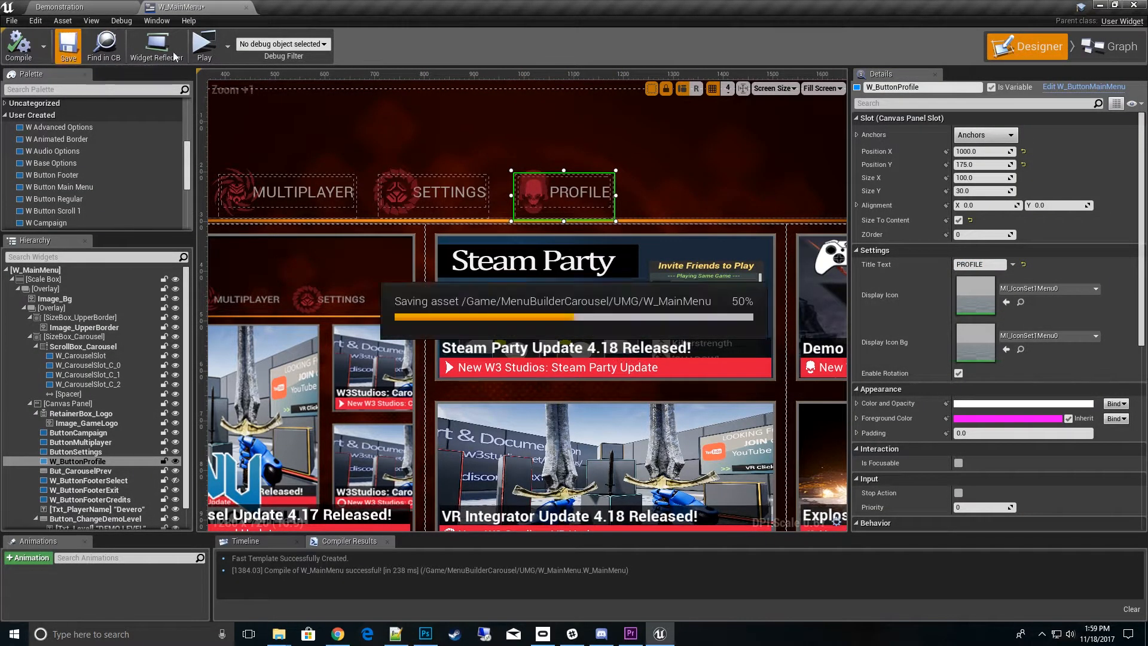
{"action": "left_click", "coordinate": [205, 47]}
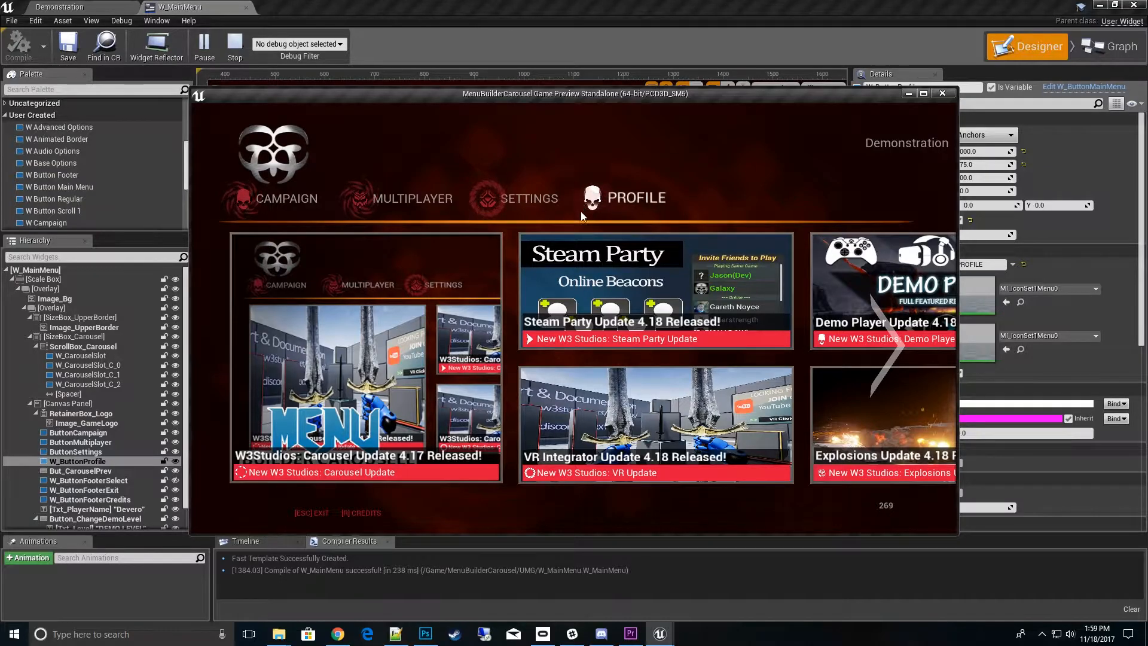
{"action": "key", "text": "Escape"}
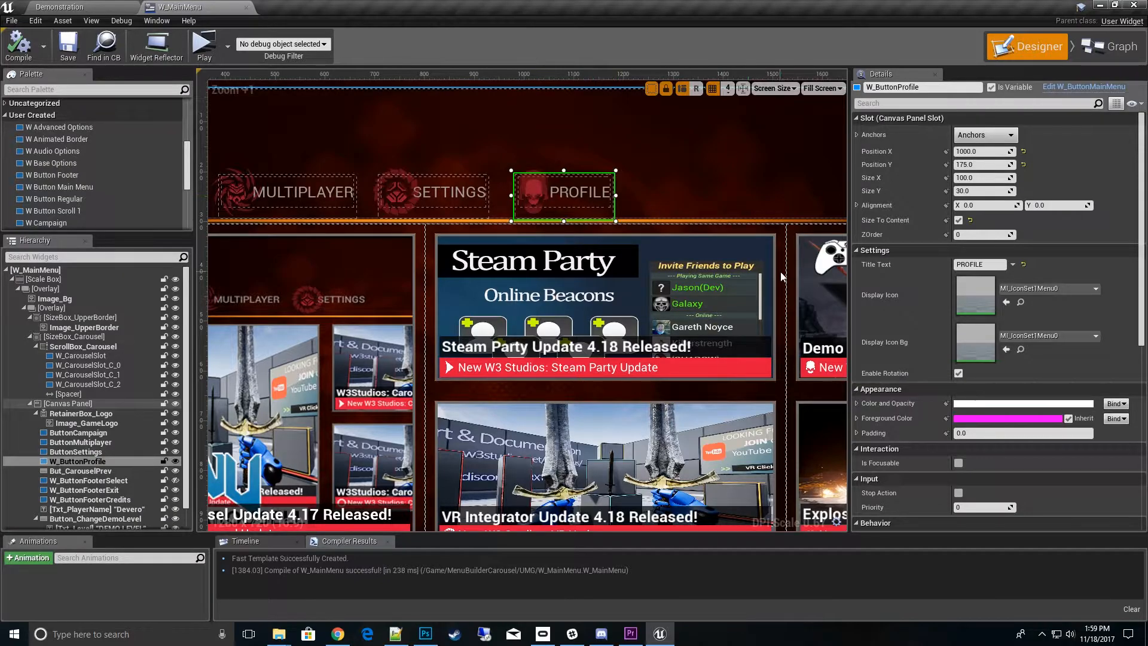
Step: Set the PROFILE button's Display Icon Bg to MI_IconSet2Menu0
{"action": "left_click", "coordinate": [1092, 335]}
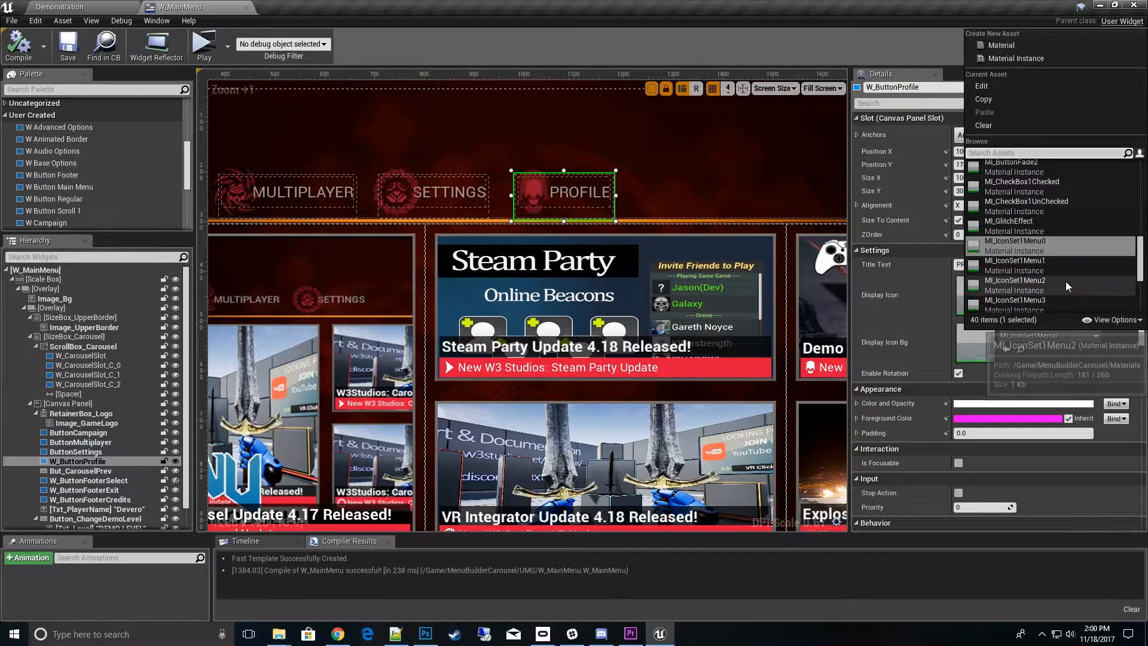
{"action": "scroll", "coordinate": [1065, 281], "scroll_direction": "down", "scroll_amount": 1}
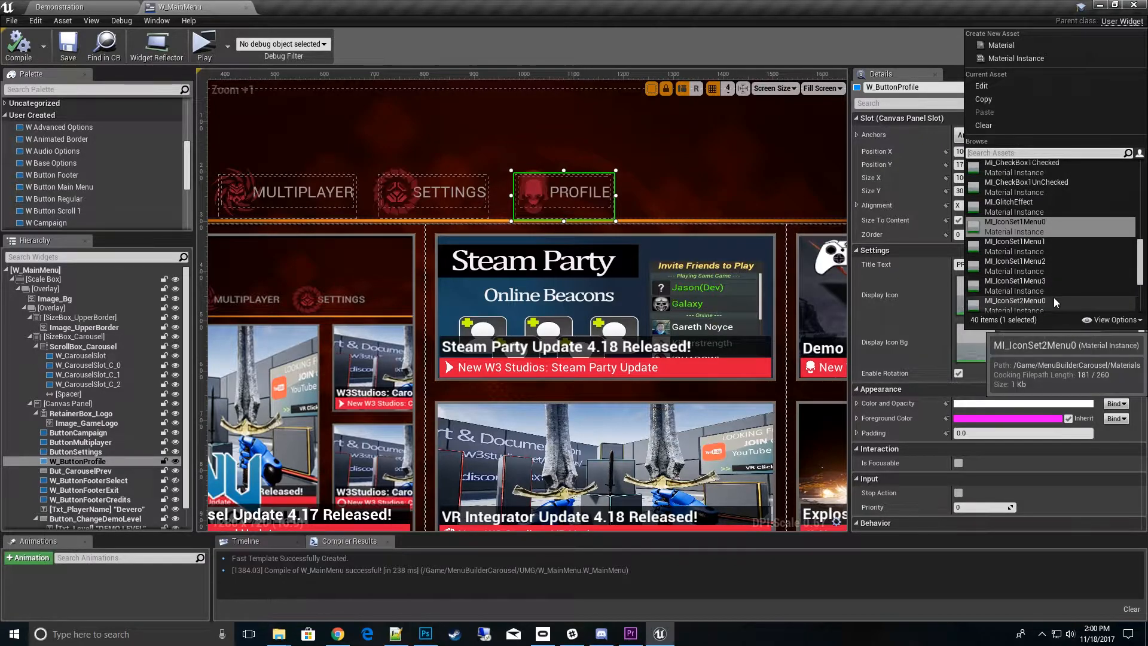
{"action": "left_click", "coordinate": [1053, 298]}
Step: Compile and save the widget, and preview the menu with the PROFILE button's changed icon background
{"action": "left_click", "coordinate": [18, 45]}
{"action": "left_click", "coordinate": [68, 46]}
{"action": "left_click", "coordinate": [204, 46]}
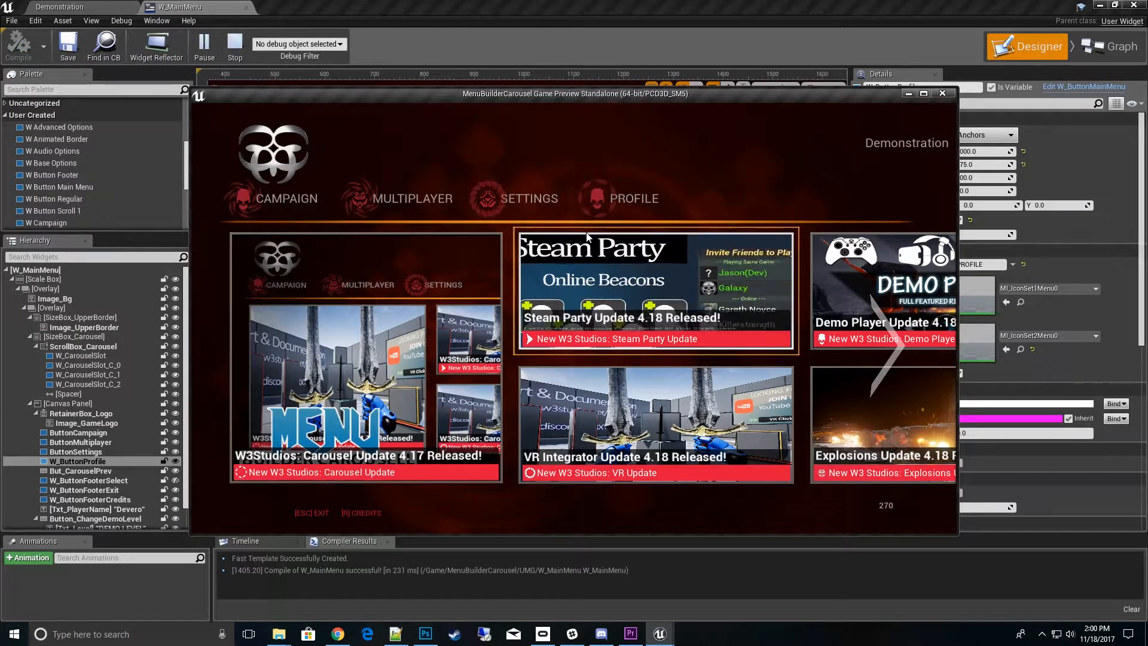
{"action": "left_click", "coordinate": [233, 45]}
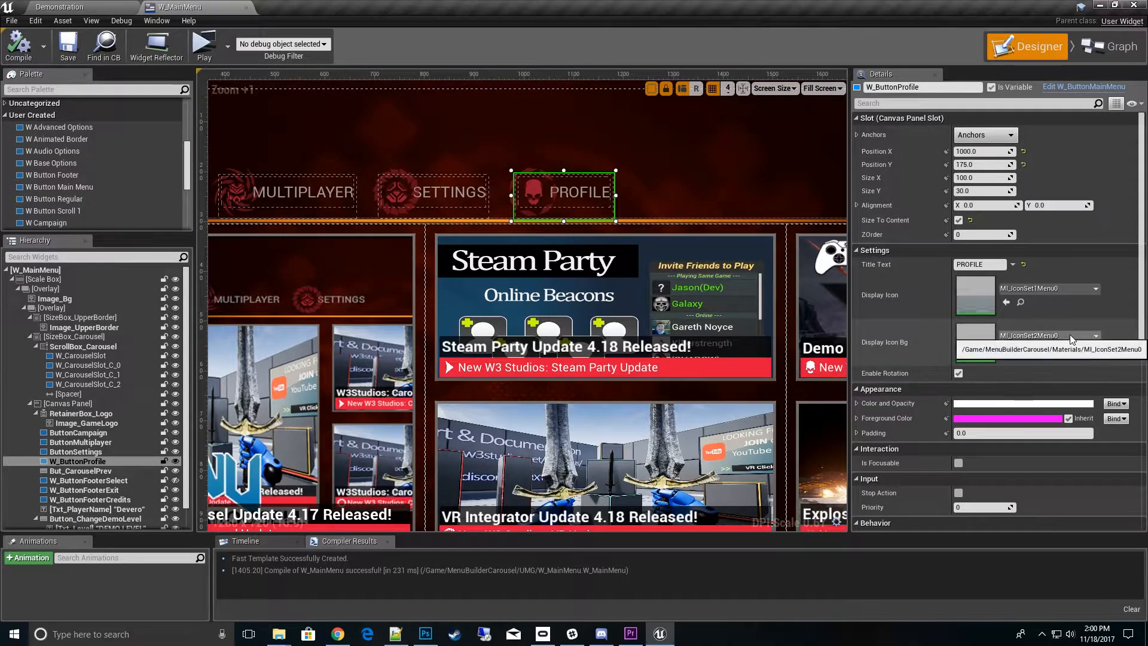
Step: Clear the PROFILE button's Display Icon Bg, save the widget, and preview the menu without that background
{"action": "left_click", "coordinate": [1034, 335]}
{"action": "left_click", "coordinate": [1000, 126]}
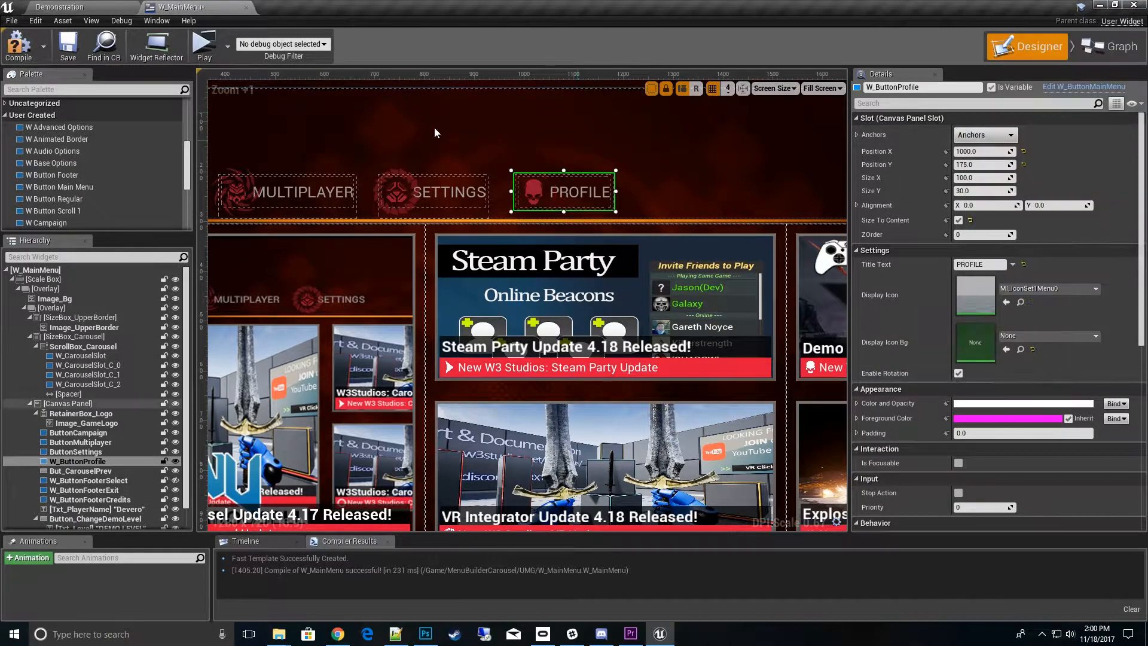
{"action": "left_click", "coordinate": [68, 45]}
{"action": "left_click", "coordinate": [204, 48]}
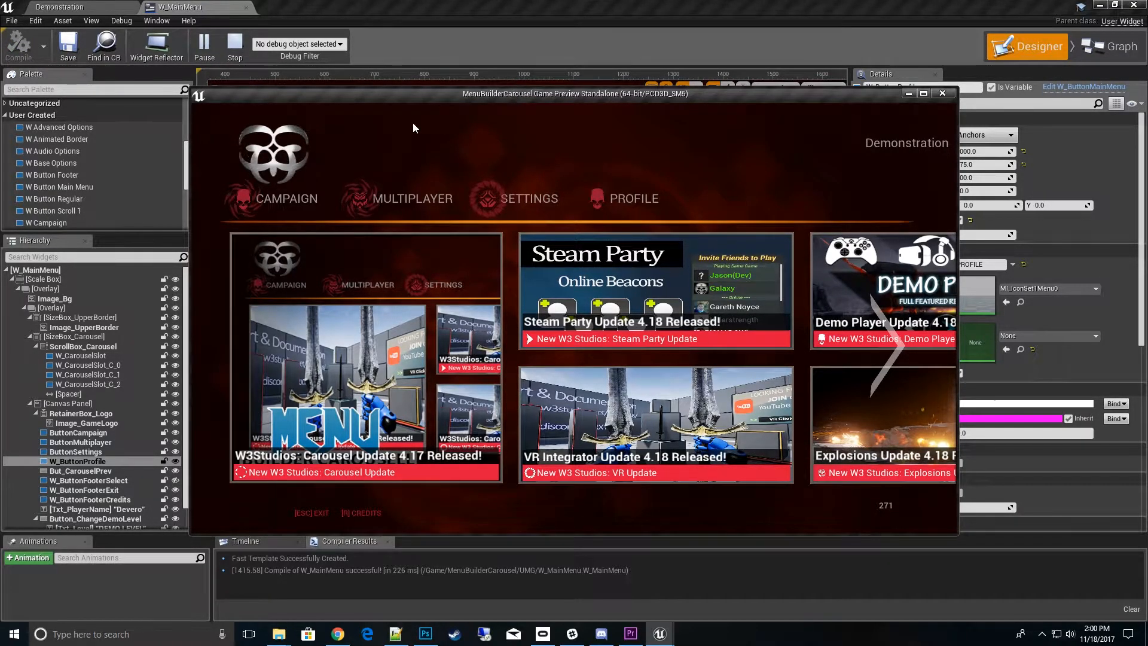
{"action": "key", "text": "Escape"}
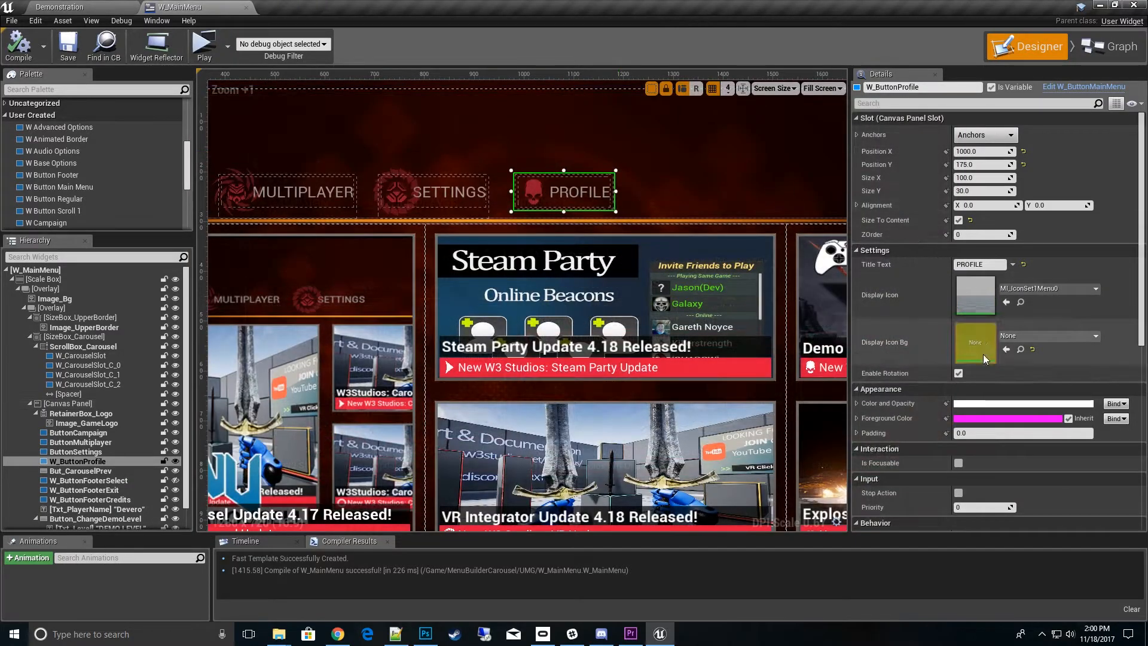
Step: Restore the PROFILE button's Display Icon Bg to MI_IconSet2Menu0 and compile the widget
{"action": "left_click", "coordinate": [1033, 349]}
{"action": "left_click", "coordinate": [1063, 339]}
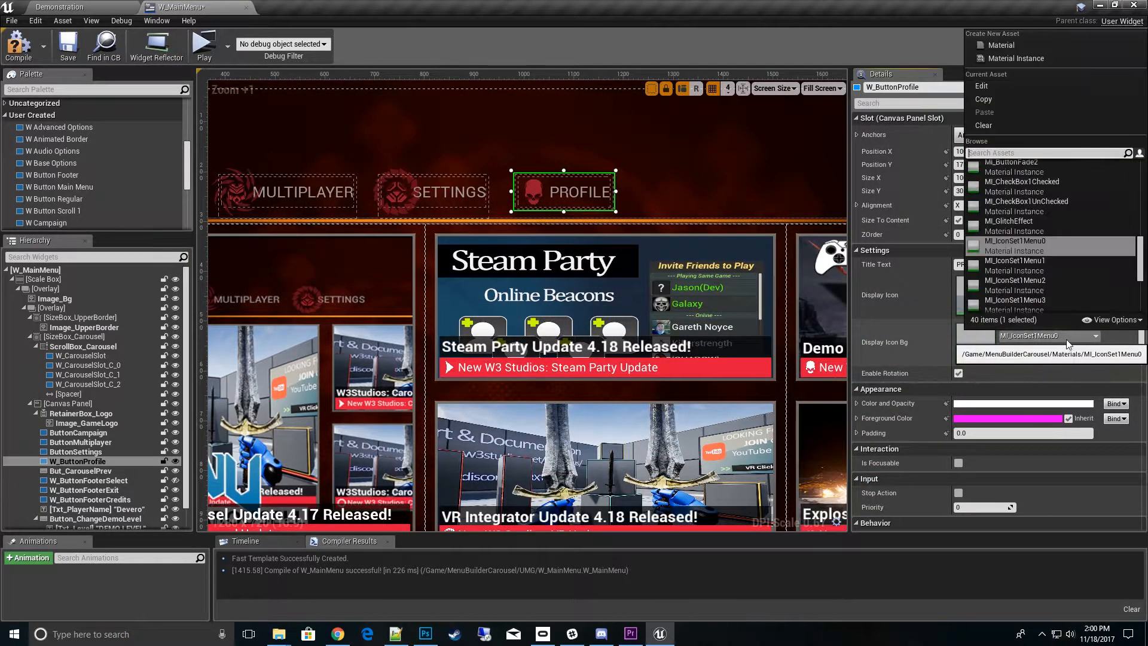
{"action": "scroll", "coordinate": [1062, 294], "scroll_direction": "down", "scroll_amount": 4}
{"action": "left_click", "coordinate": [1052, 306]}
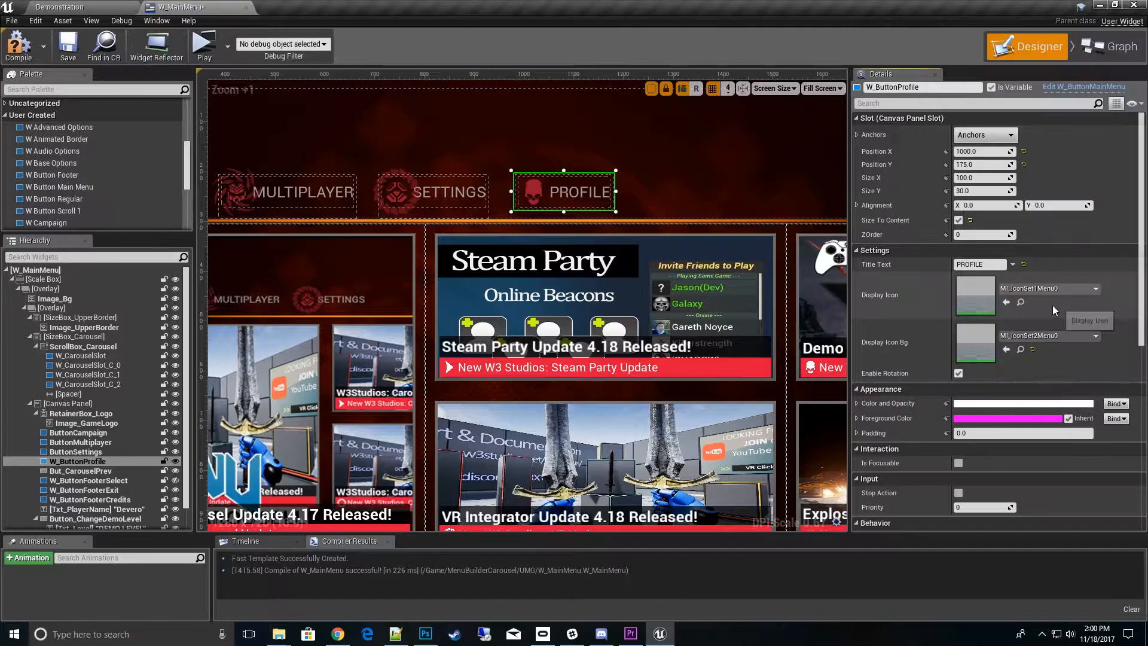
{"action": "left_click", "coordinate": [19, 45]}
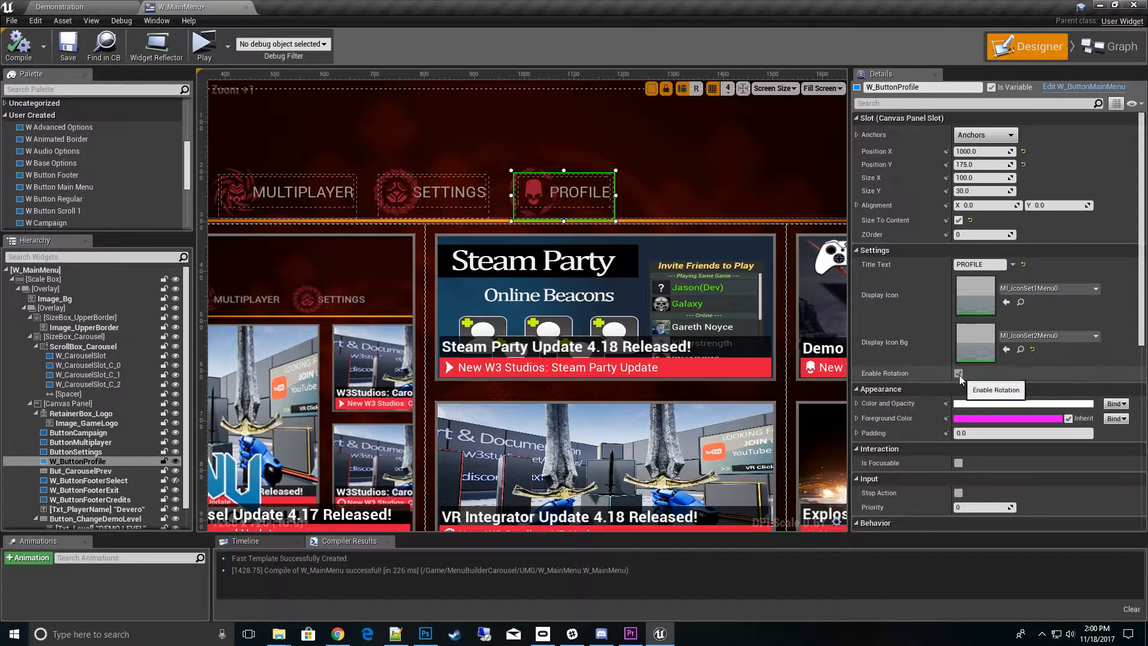
Step: Disable Enable Rotation for the PROFILE button, compile and save the widget, and launch the game preview
{"action": "left_click", "coordinate": [959, 374]}
{"action": "left_click", "coordinate": [18, 43]}
{"action": "left_click", "coordinate": [69, 47]}
{"action": "left_click", "coordinate": [204, 44]}
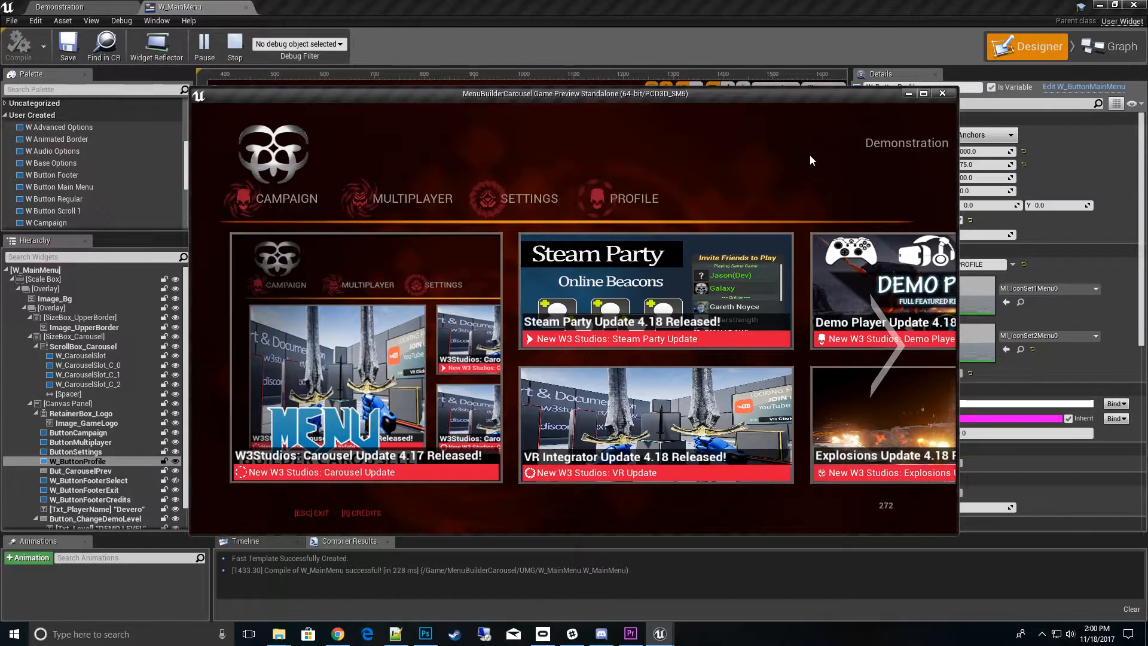
Step: Close the preview, turn Enable Rotation back on for the PROFILE button, and clear its Display Icon
{"action": "key", "text": "Escape"}
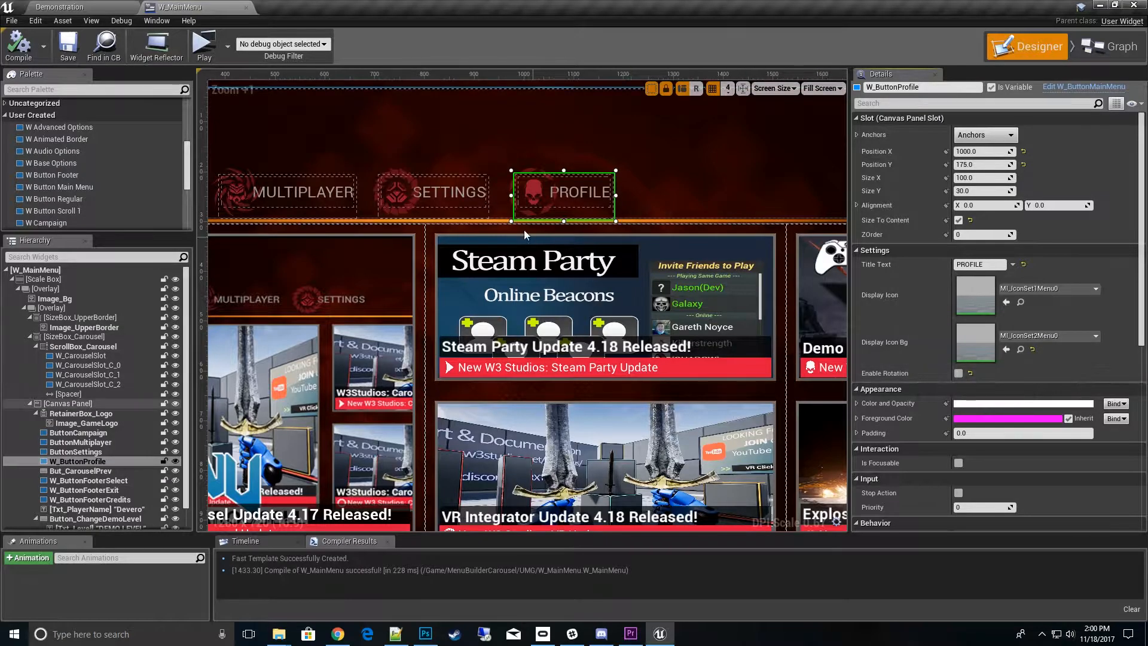
{"action": "left_click", "coordinate": [958, 373]}
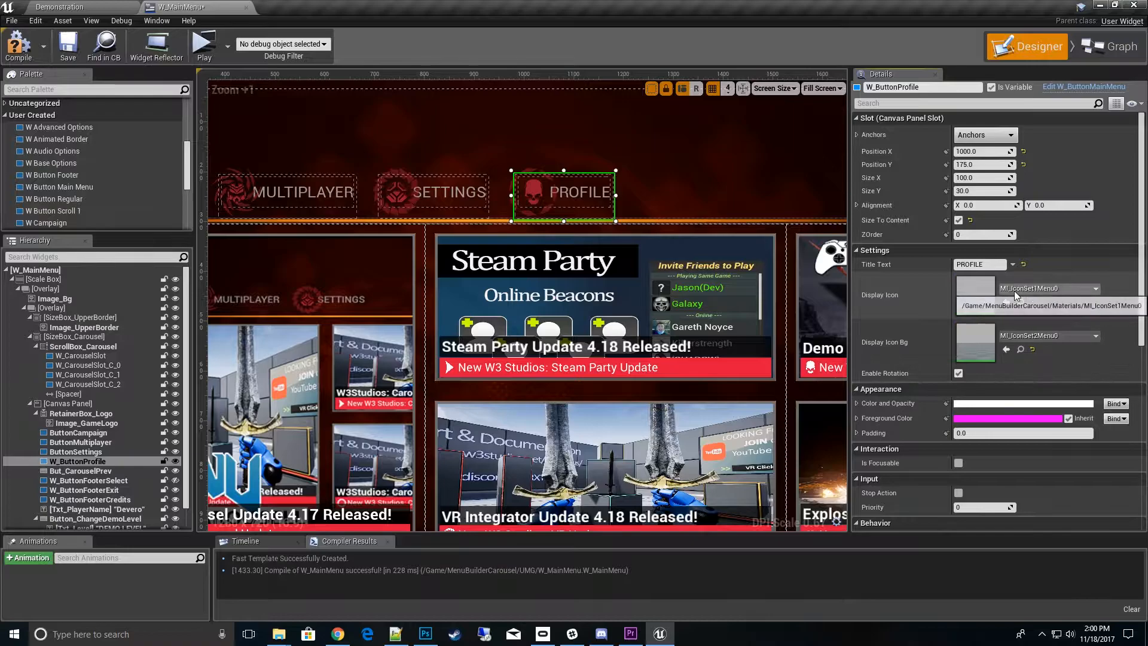
{"action": "left_click", "coordinate": [1090, 290]}
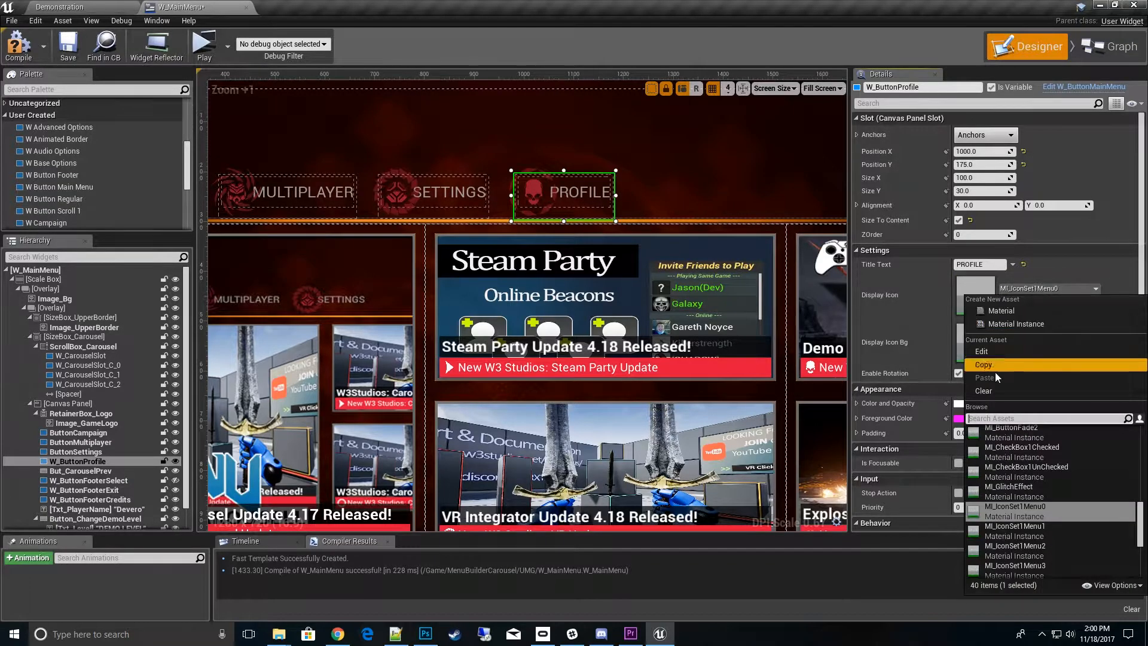
{"action": "left_click", "coordinate": [1001, 388]}
Step: Compile and save the widget, and preview the menu without the PROFILE button's display icon
{"action": "left_click", "coordinate": [19, 45]}
{"action": "left_click", "coordinate": [68, 45]}
{"action": "left_click", "coordinate": [204, 47]}
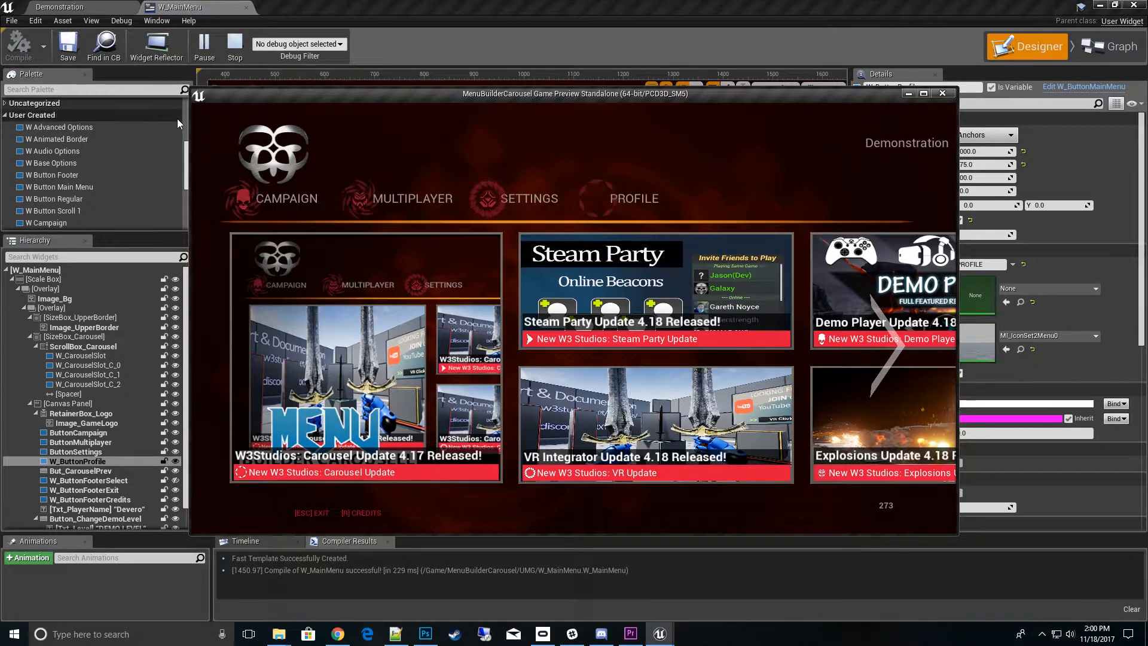
{"action": "key", "text": "Escape"}
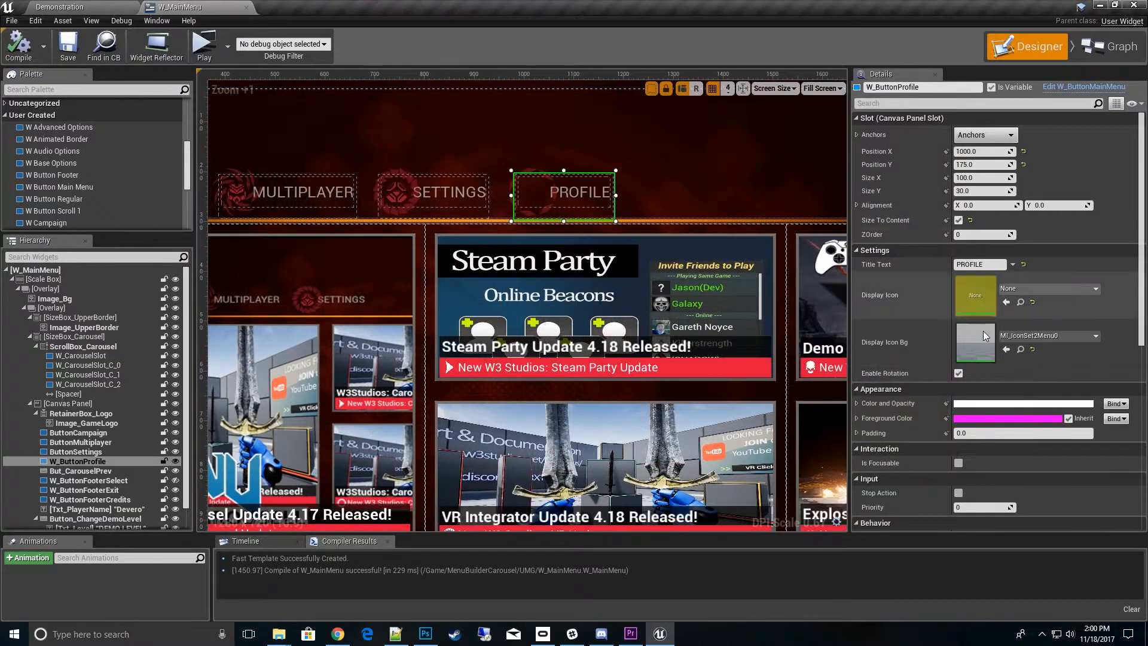
Step: Reset the PROFILE button's Display Icon, try MI_IconSet1Menu1, and settle on MI_IconSet1Menu3
{"action": "left_click", "coordinate": [1033, 302]}
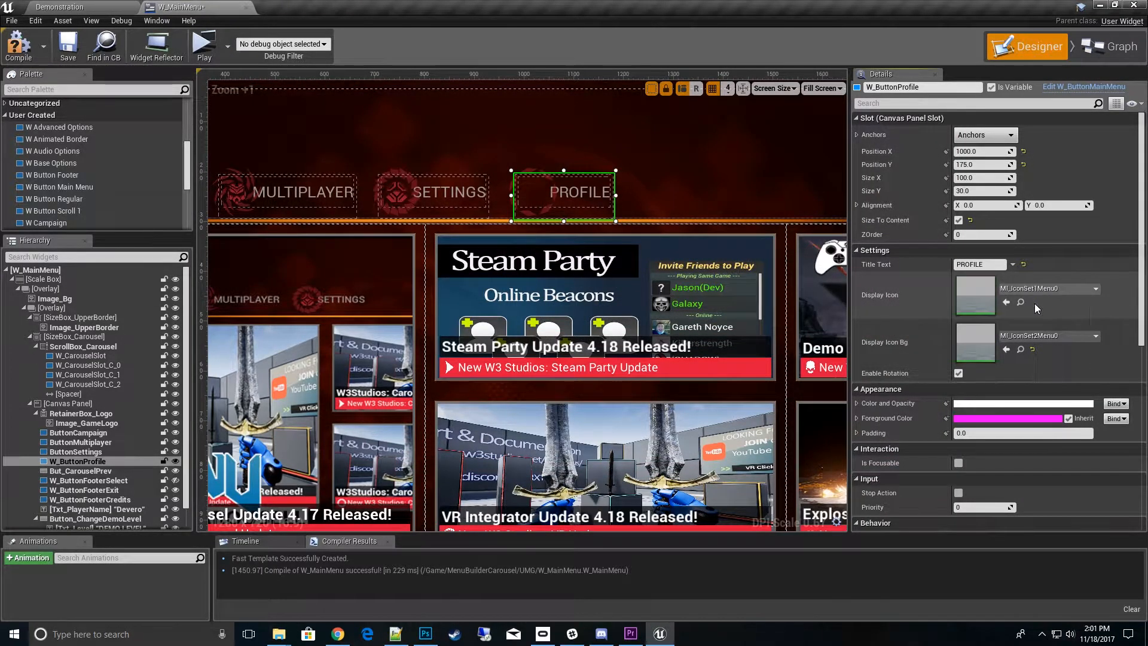
{"action": "left_click", "coordinate": [1060, 288]}
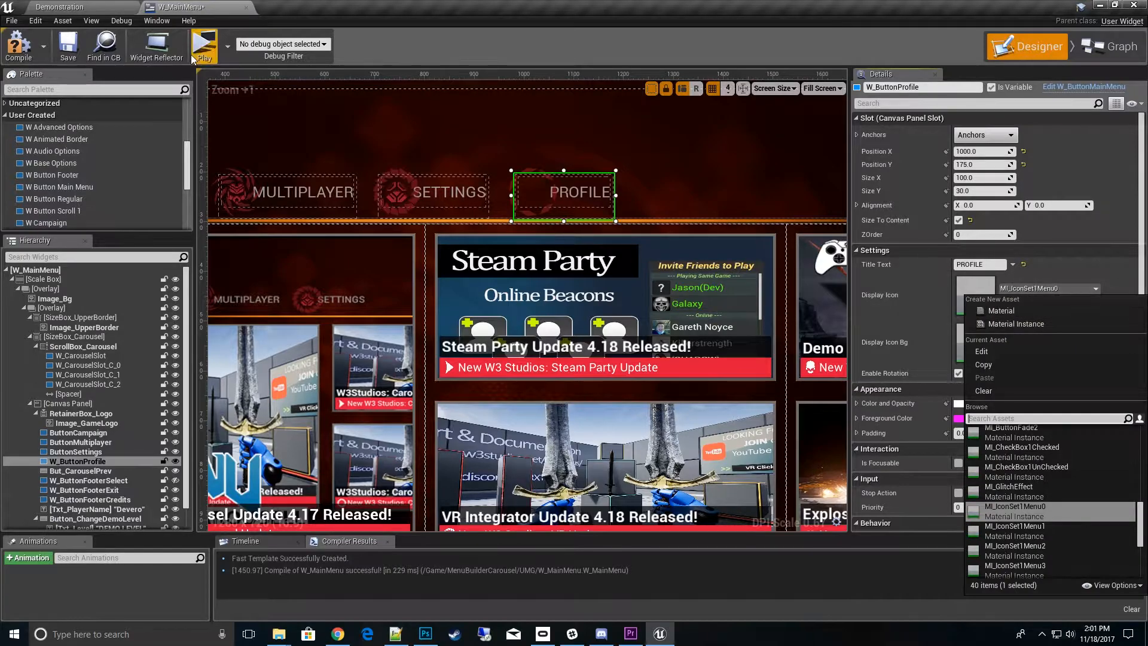
{"action": "left_click", "coordinate": [26, 55]}
{"action": "left_click", "coordinate": [1048, 289]}
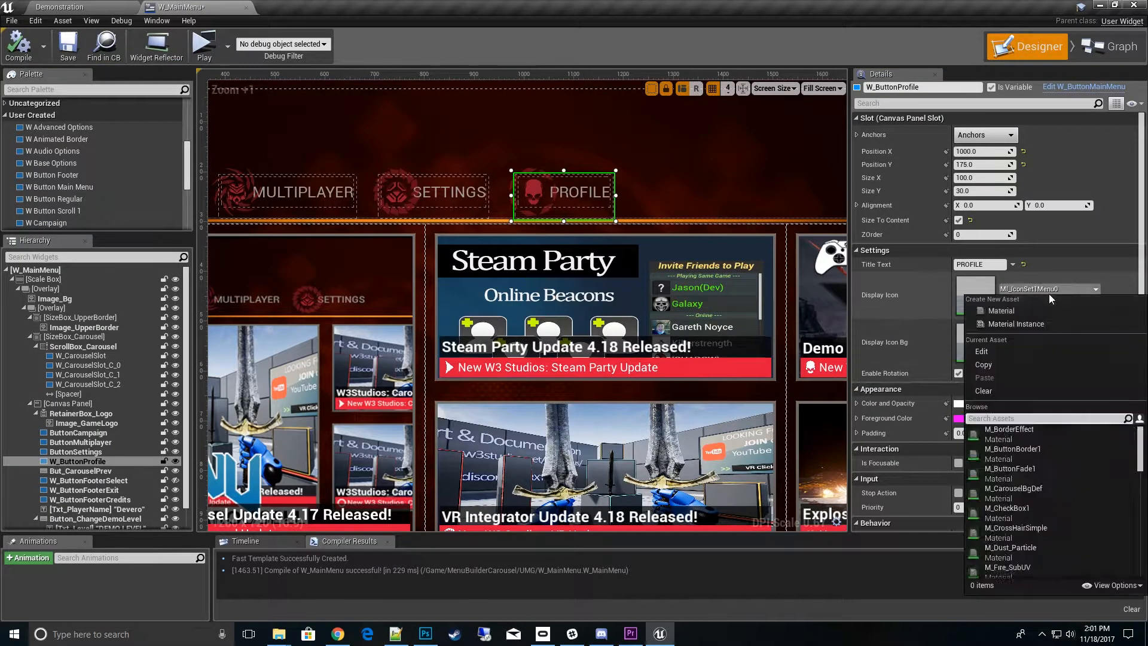
{"action": "left_click", "coordinate": [1049, 528]}
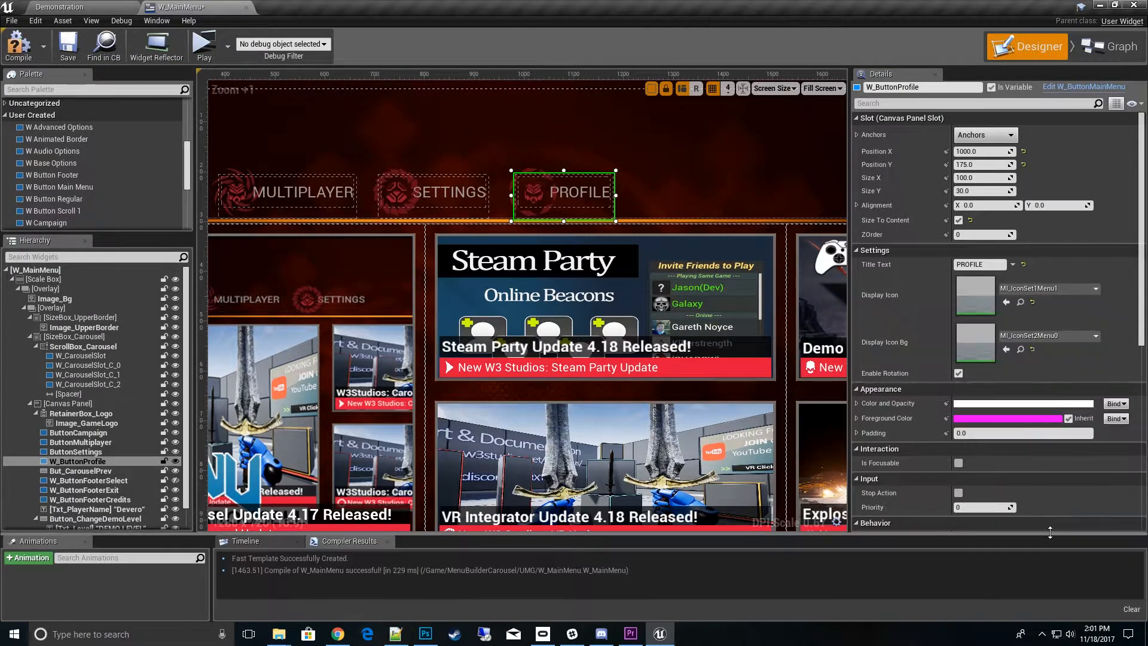
{"action": "left_click", "coordinate": [1072, 290]}
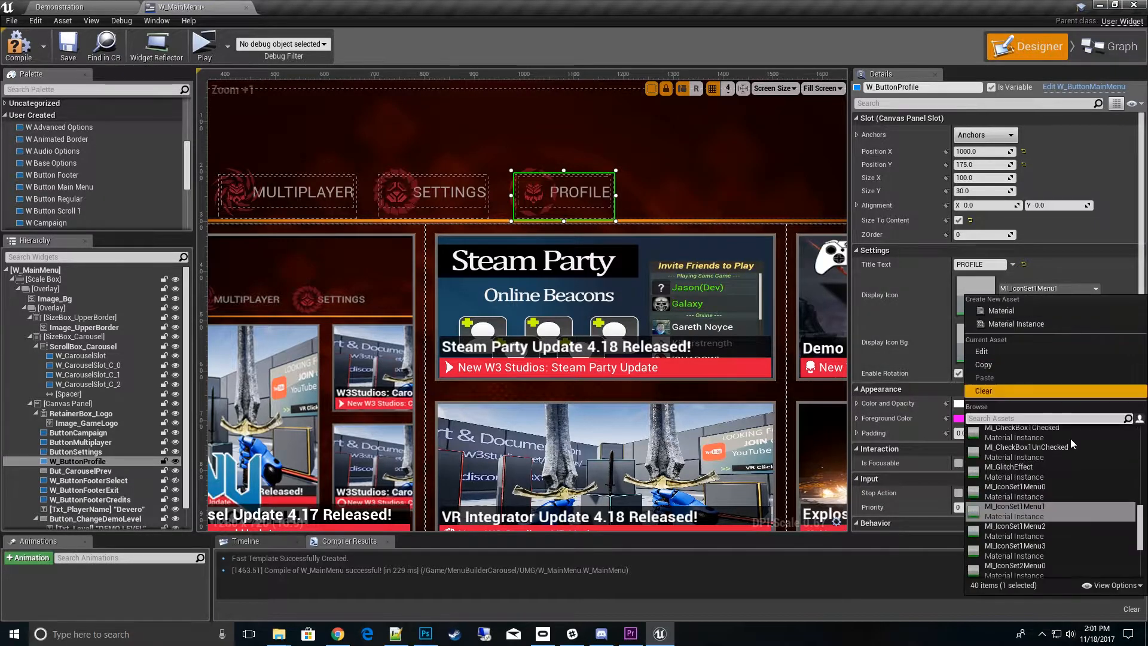
{"action": "left_click", "coordinate": [1041, 550]}
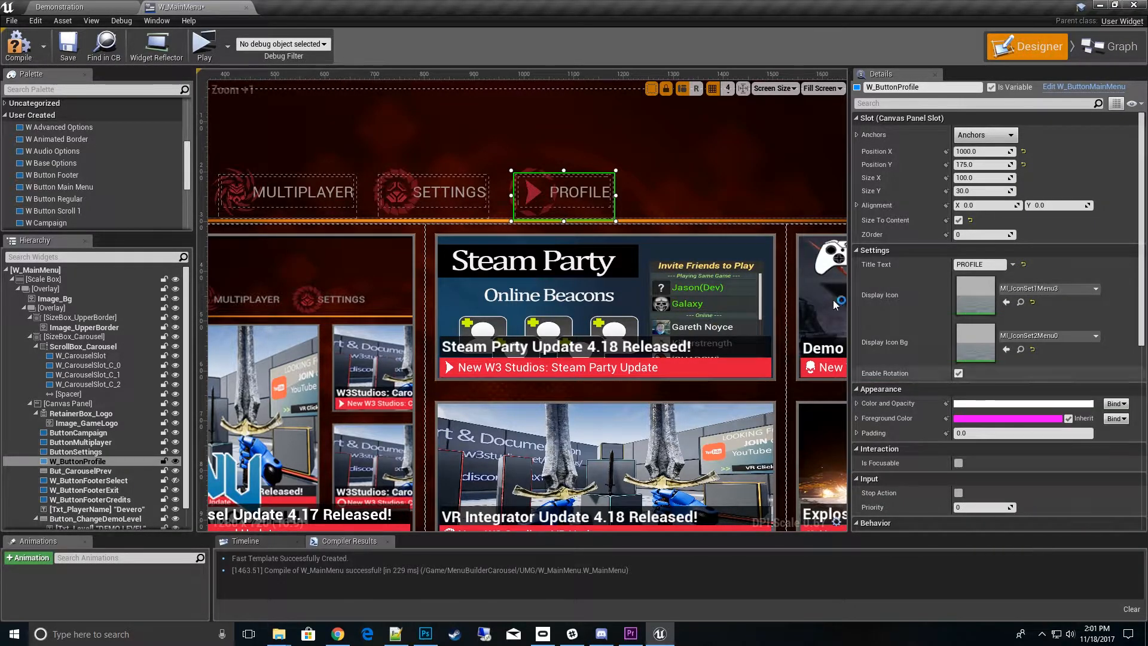
Step: Compile and save W_MainMenu, and preview the menu with the PROFILE button's arrow icon
{"action": "left_click", "coordinate": [689, 169]}
{"action": "left_click", "coordinate": [19, 45]}
{"action": "left_click", "coordinate": [68, 45]}
{"action": "left_click", "coordinate": [215, 60]}
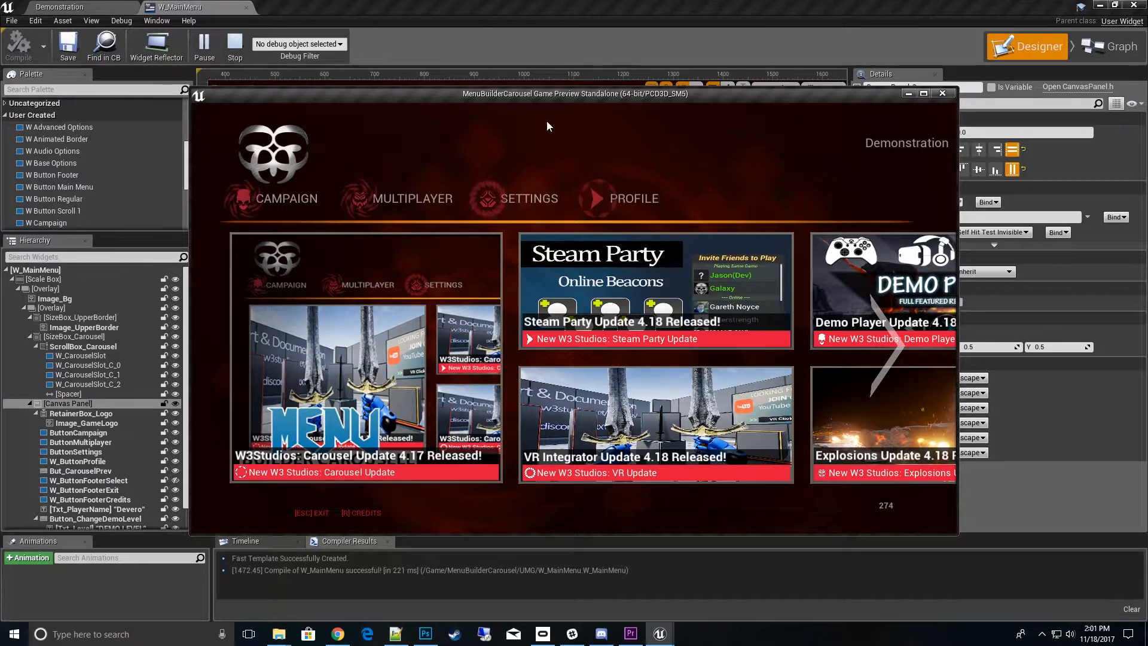
{"action": "key", "text": "Escape"}
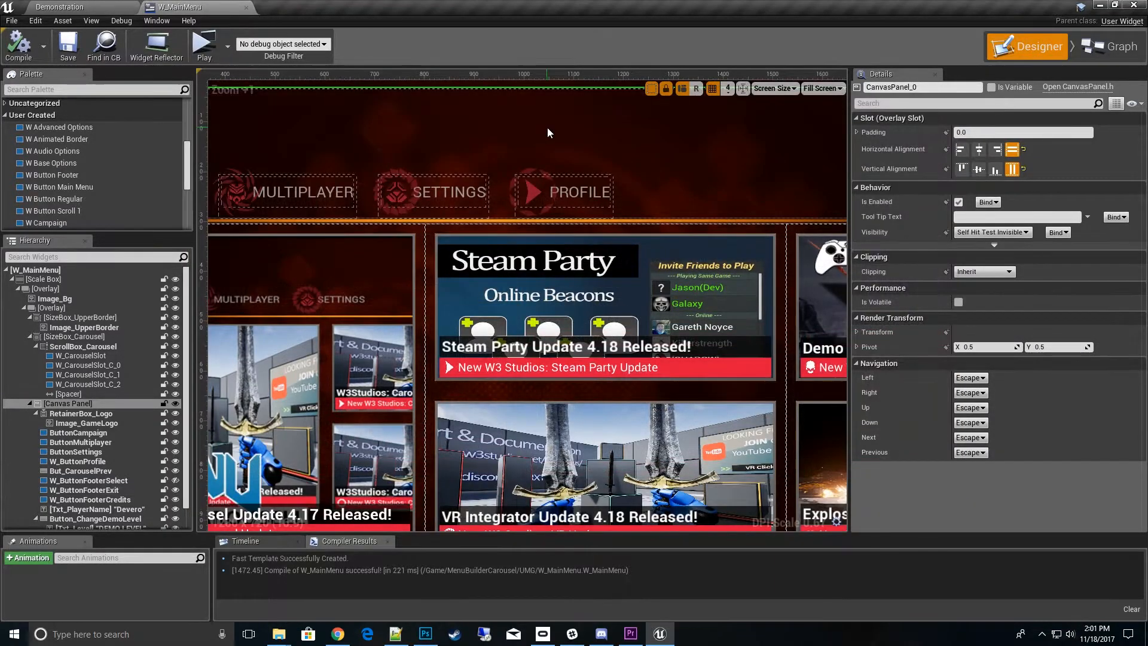
Step: Add an OnButtonClicked event for W_ButtonProfile and place its node below the ButtonMultiplayer event in the Event Graph
{"action": "left_click", "coordinate": [562, 195]}
{"action": "scroll", "coordinate": [987, 327], "scroll_direction": "down", "scroll_amount": 10}
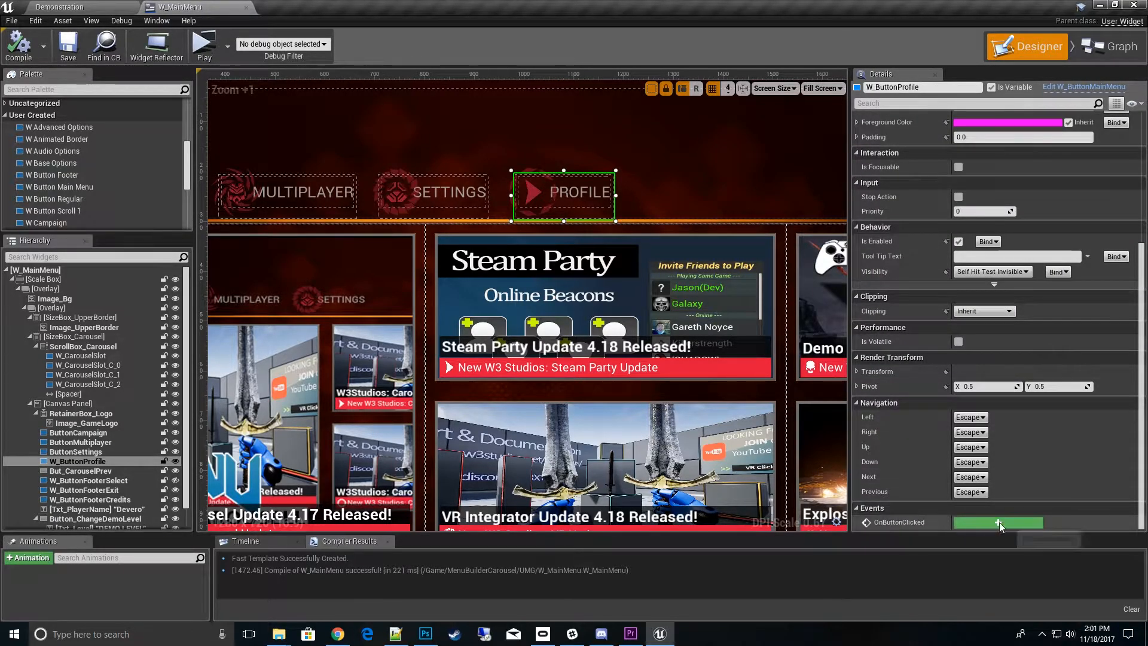
{"action": "left_click", "coordinate": [998, 522]}
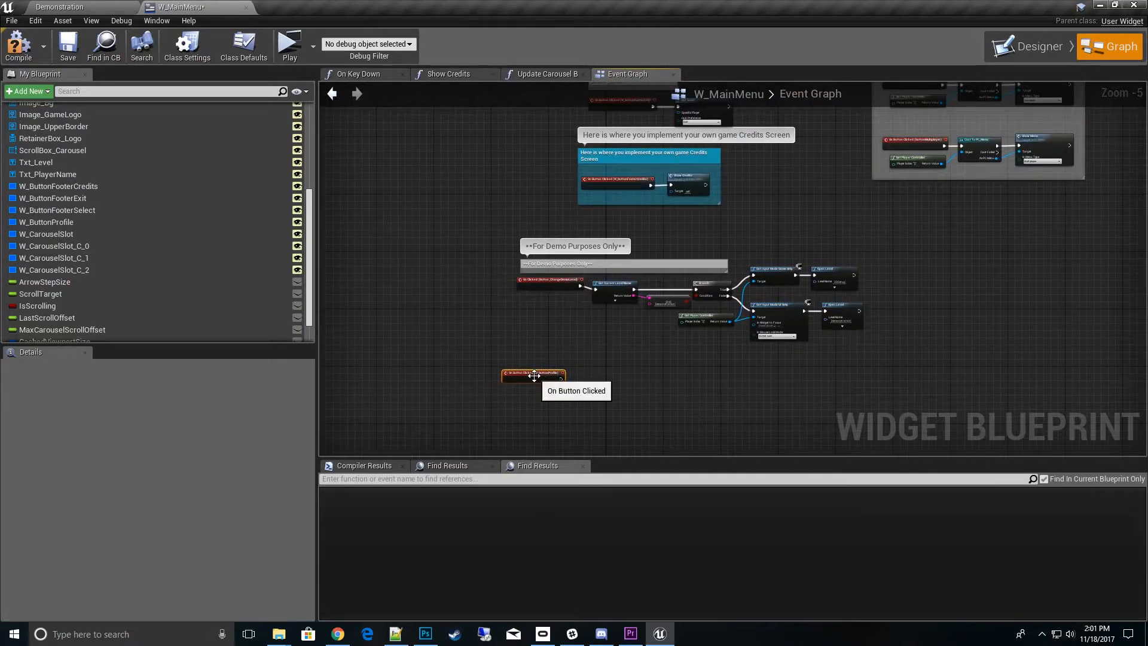
{"action": "left_click_drag", "start_coordinate": [533, 376], "coordinate": [949, 276]}
{"action": "scroll", "coordinate": [917, 209], "scroll_direction": "up", "scroll_amount": 6}
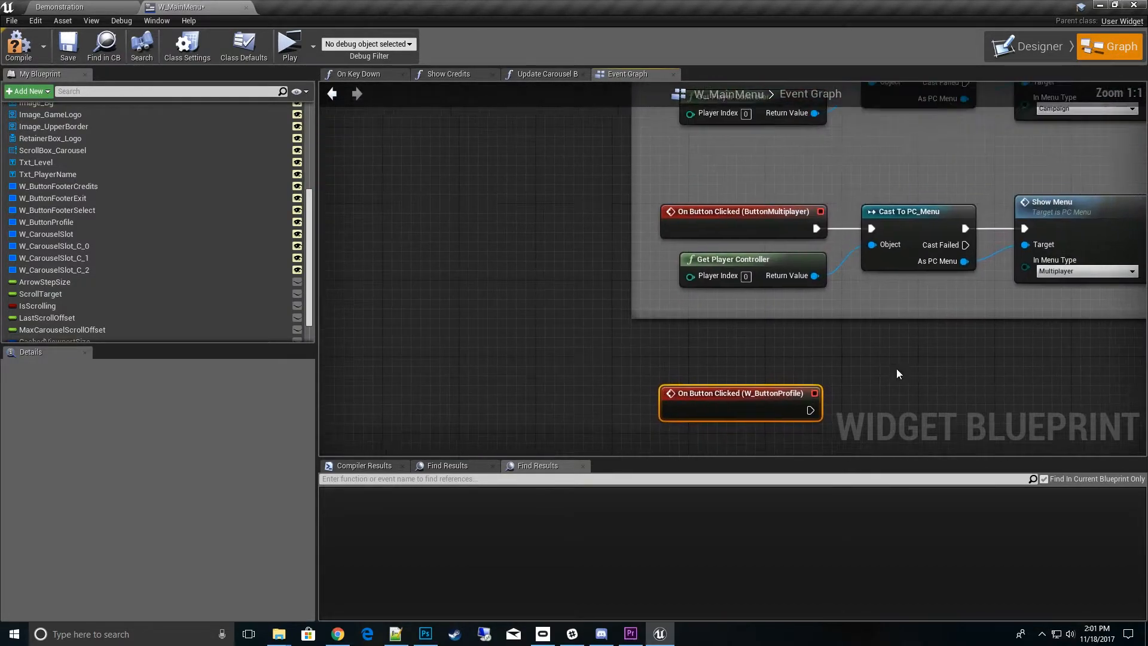
{"action": "left_click_drag", "start_coordinate": [759, 412], "coordinate": [756, 389]}
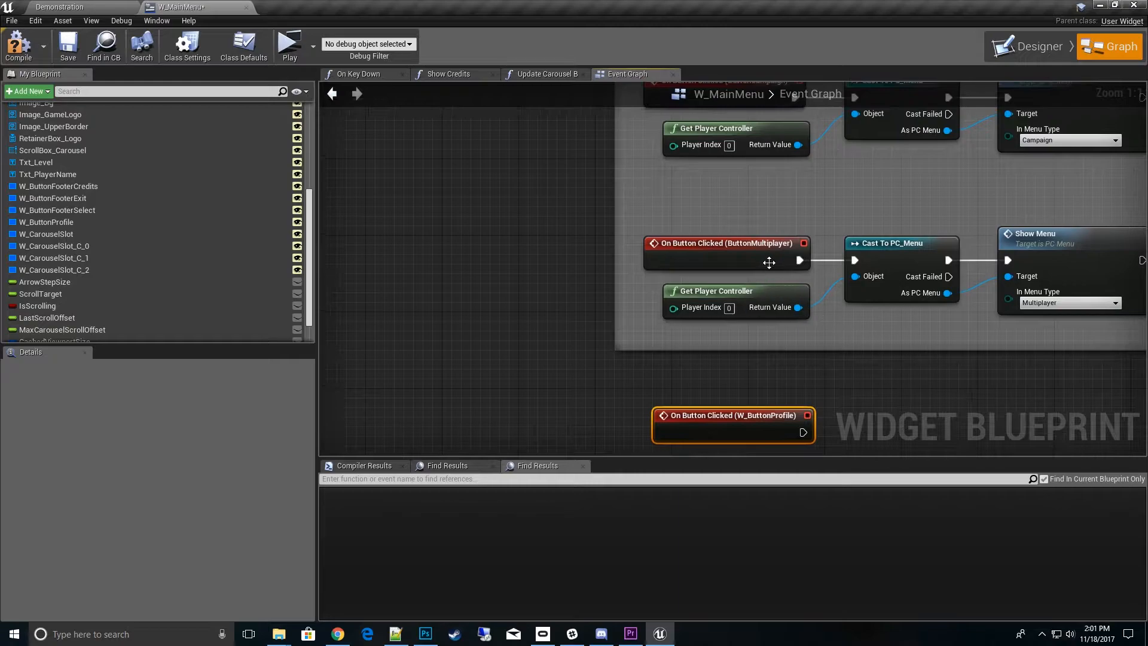
Step: Check the In Menu Type options of the Multiplayer Show Menu node and shift the W_ButtonProfile event beneath the Multiplayer event
{"action": "right_click_drag", "start_coordinate": [768, 265], "coordinate": [712, 239]}
{"action": "left_click", "coordinate": [1022, 210]}
{"action": "left_click", "coordinate": [1056, 276]}
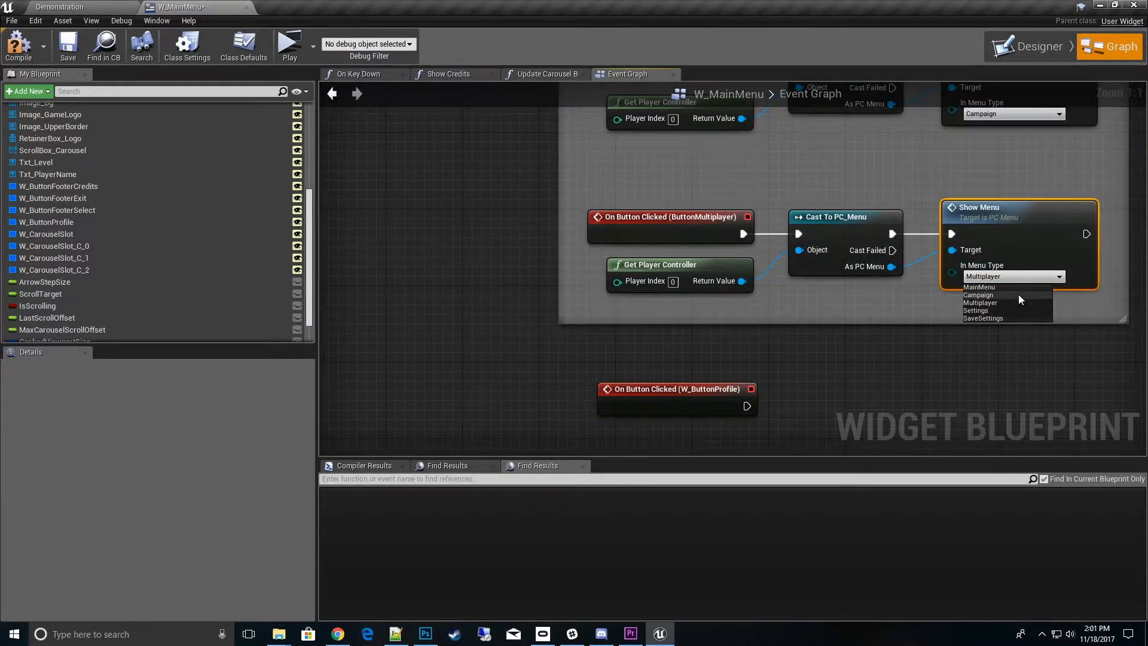
{"action": "left_click", "coordinate": [945, 411]}
{"action": "right_click_drag", "start_coordinate": [896, 424], "coordinate": [858, 347]}
{"action": "left_click_drag", "start_coordinate": [662, 322], "coordinate": [632, 305]}
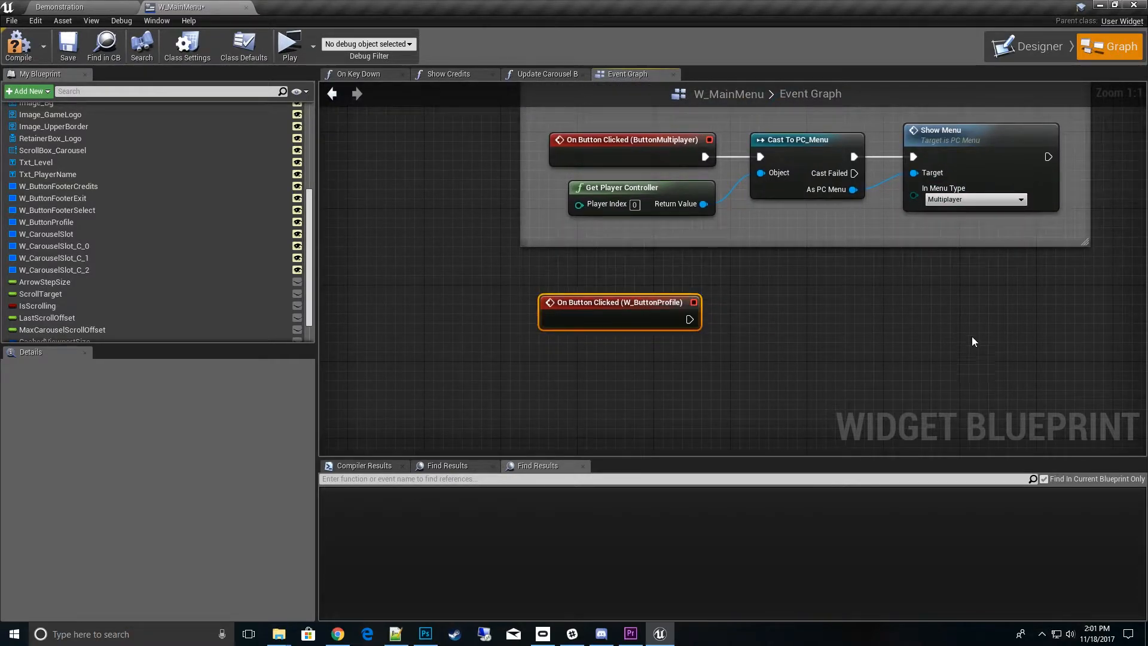
Step: Open the E_MenuStates enumeration in the Blueprints folder, add an enumerator named Profile, and save it
{"action": "left_click", "coordinate": [72, 6]}
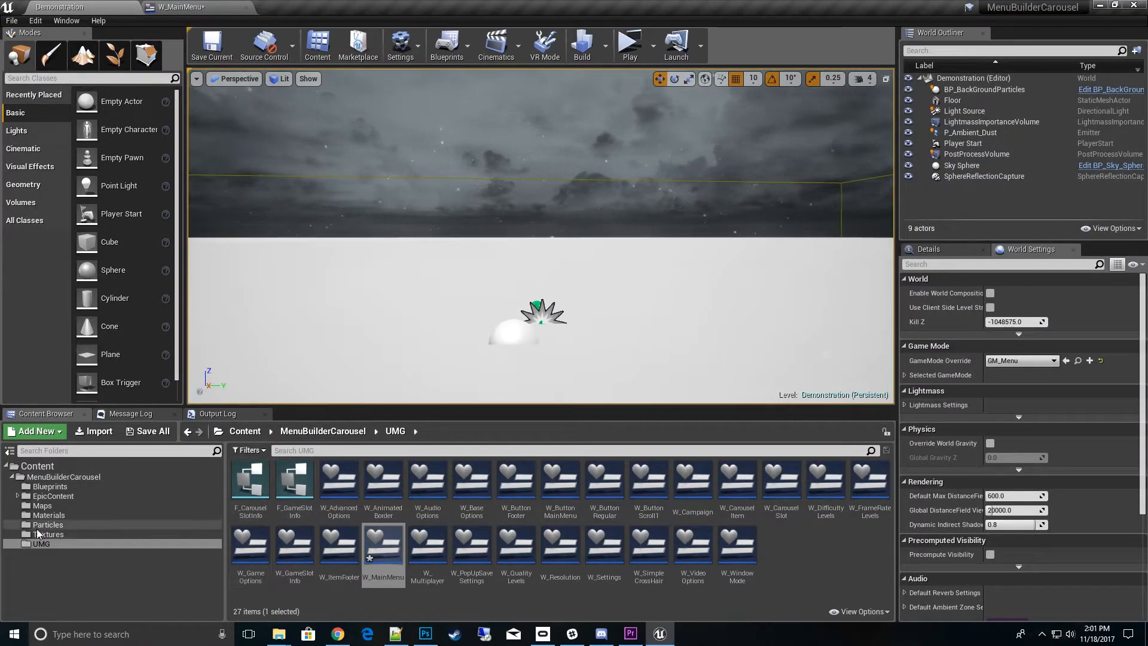
{"action": "left_click", "coordinate": [51, 486]}
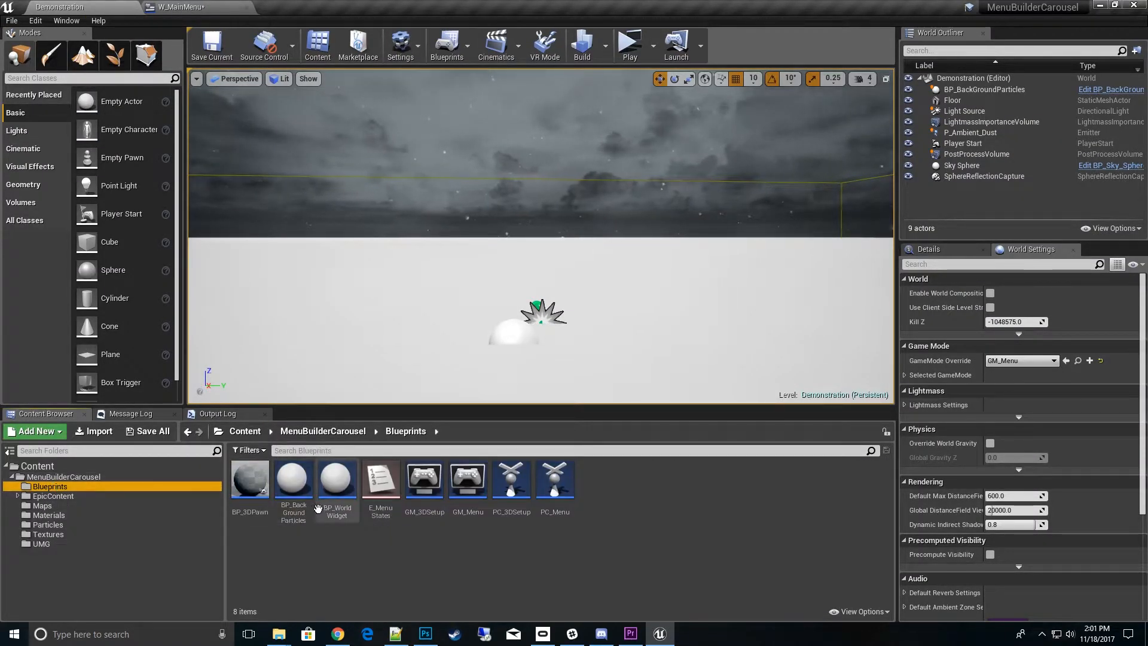
{"action": "double_click", "coordinate": [388, 492]}
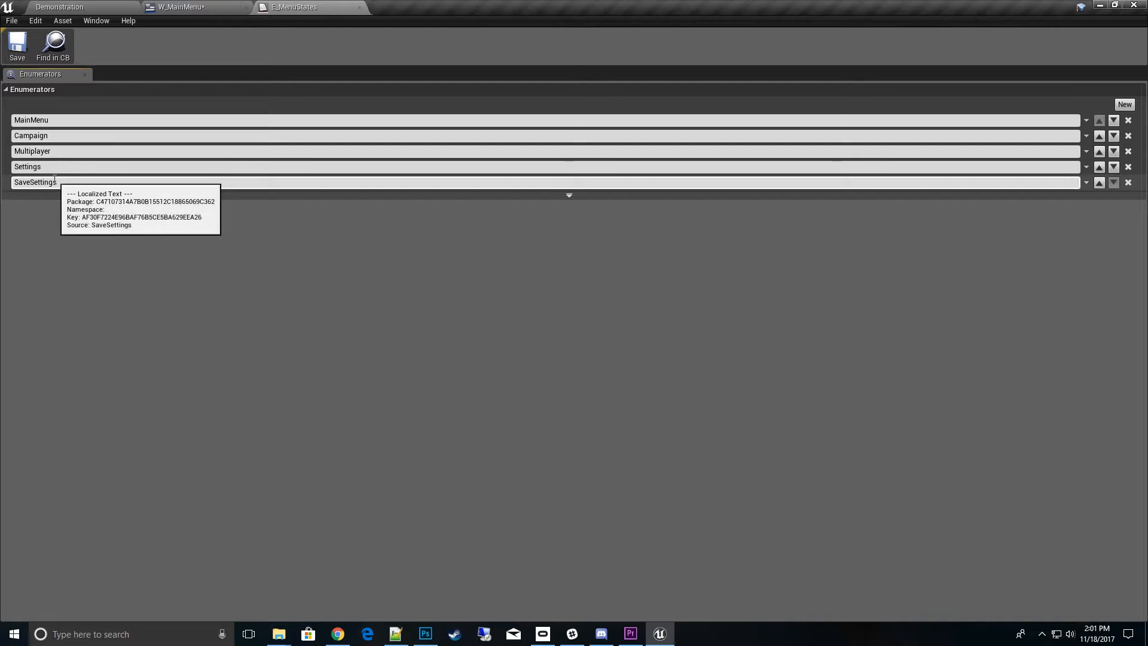
{"action": "left_click", "coordinate": [1124, 105]}
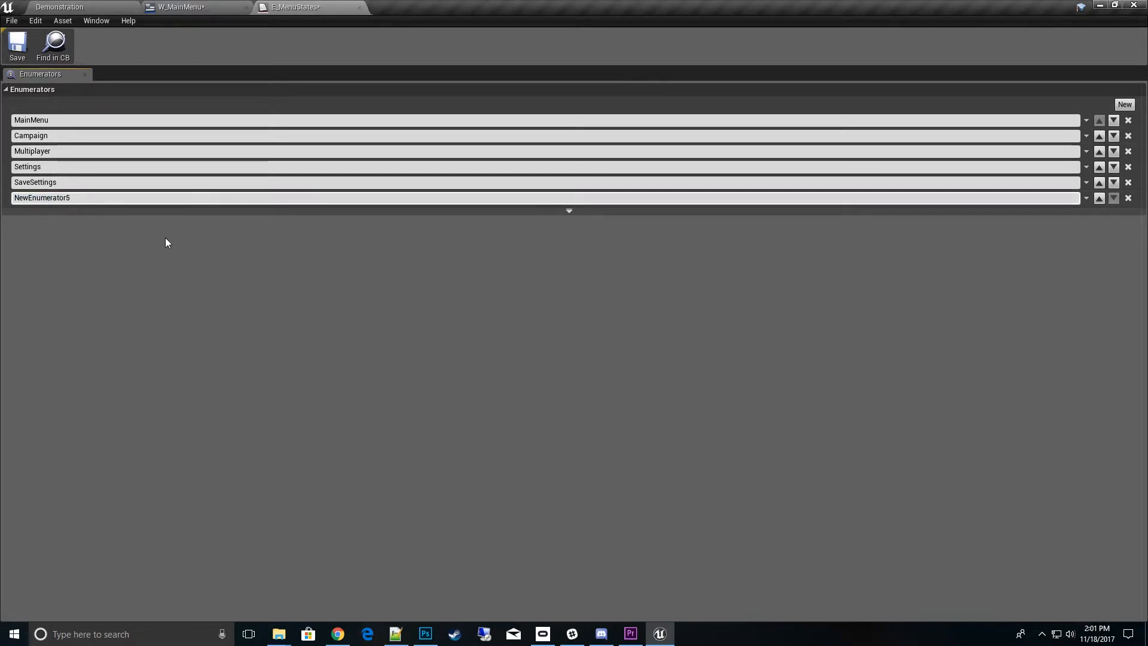
{"action": "type", "text": "Profile"}
{"action": "key", "text": "Return"}
{"action": "left_click", "coordinate": [18, 45]}
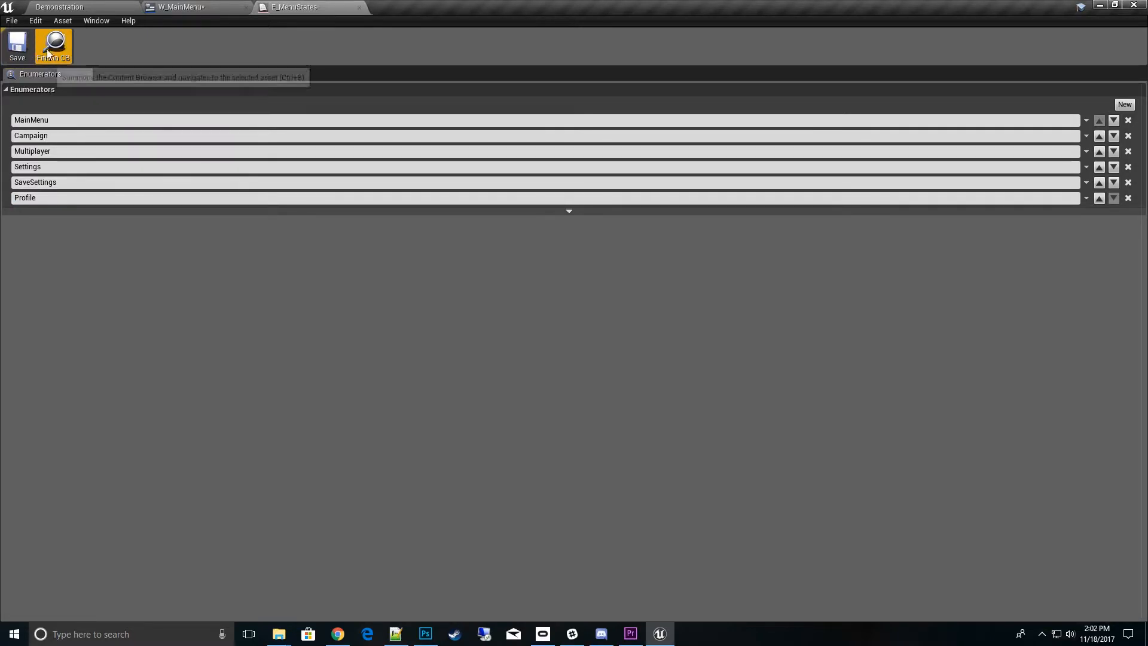
Step: Copy the Multiplayer event's Get Player Controller, Cast To PC_Menu and Show Menu nodes in W_MainMenu and connect the copies to the W_ButtonProfile event
{"action": "left_click", "coordinate": [198, 8]}
{"action": "left_click", "coordinate": [67, 47]}
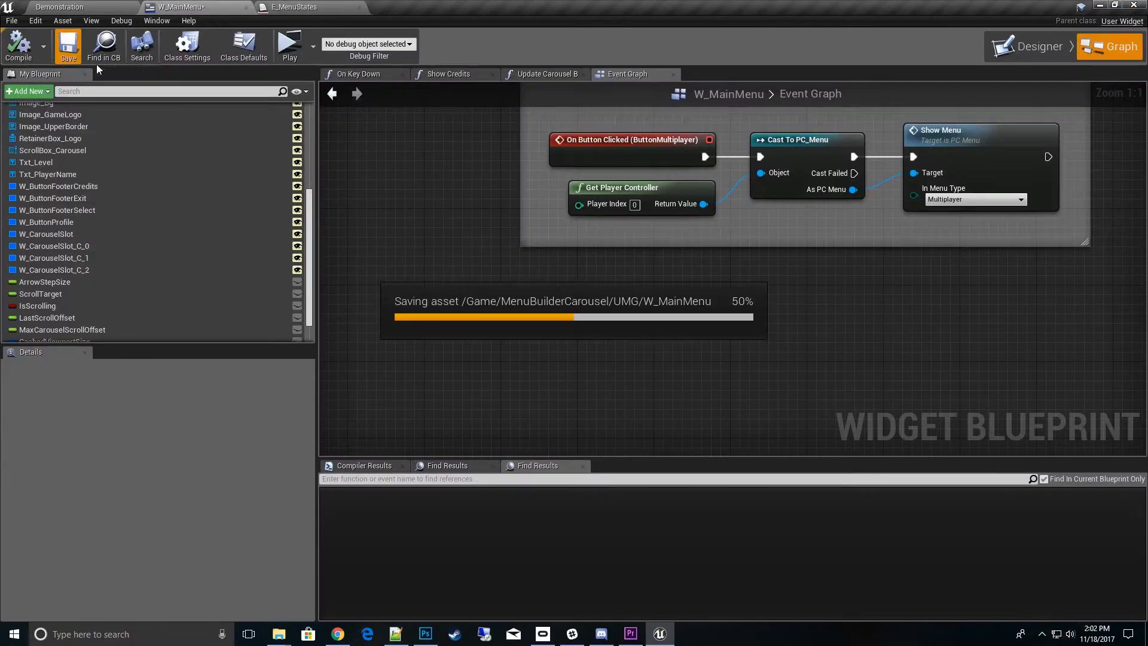
{"action": "right_click_drag", "start_coordinate": [795, 218], "coordinate": [701, 260]}
{"action": "left_click_drag", "start_coordinate": [875, 270], "coordinate": [574, 222]}
{"action": "key", "text": "ctrl+c"}
{"action": "key", "text": "ctrl+v"}
{"action": "left_click_drag", "start_coordinate": [773, 397], "coordinate": [710, 343]}
{"action": "left_click_drag", "start_coordinate": [599, 359], "coordinate": [657, 365]}
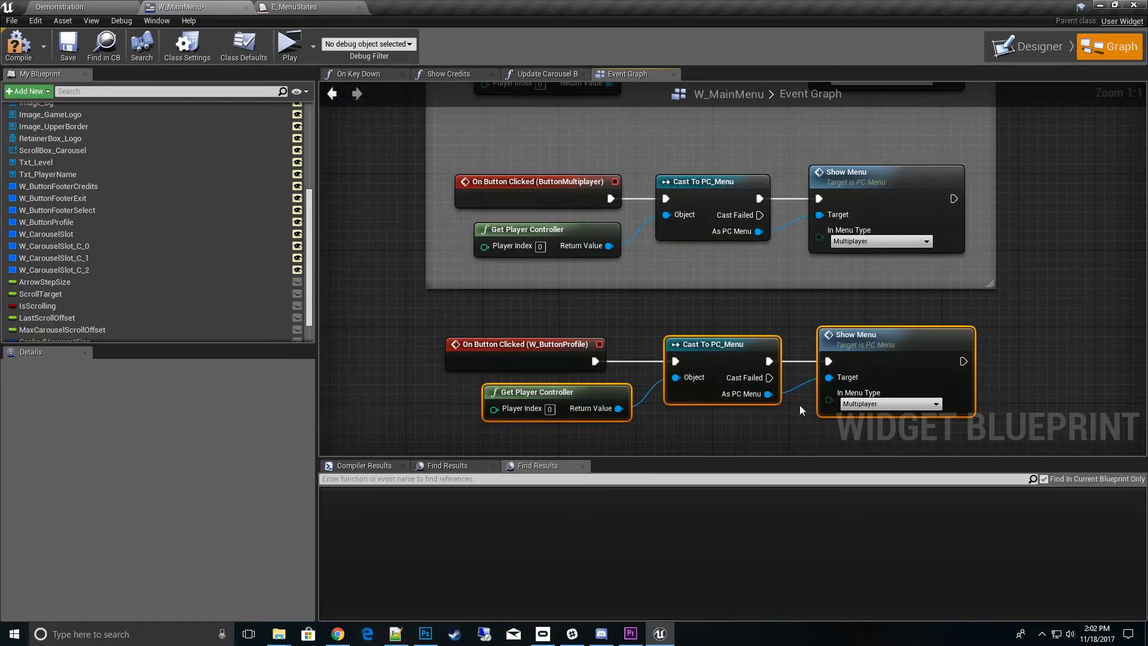
Step: Set the copied Show Menu node's In Menu Type to Profile, then compile and save W_MainMenu
{"action": "left_click", "coordinate": [883, 405]}
{"action": "left_click", "coordinate": [872, 450]}
{"action": "right_click_drag", "start_coordinate": [1070, 360], "coordinate": [973, 286]}
{"action": "left_click", "coordinate": [31, 56]}
{"action": "left_click", "coordinate": [68, 44]}
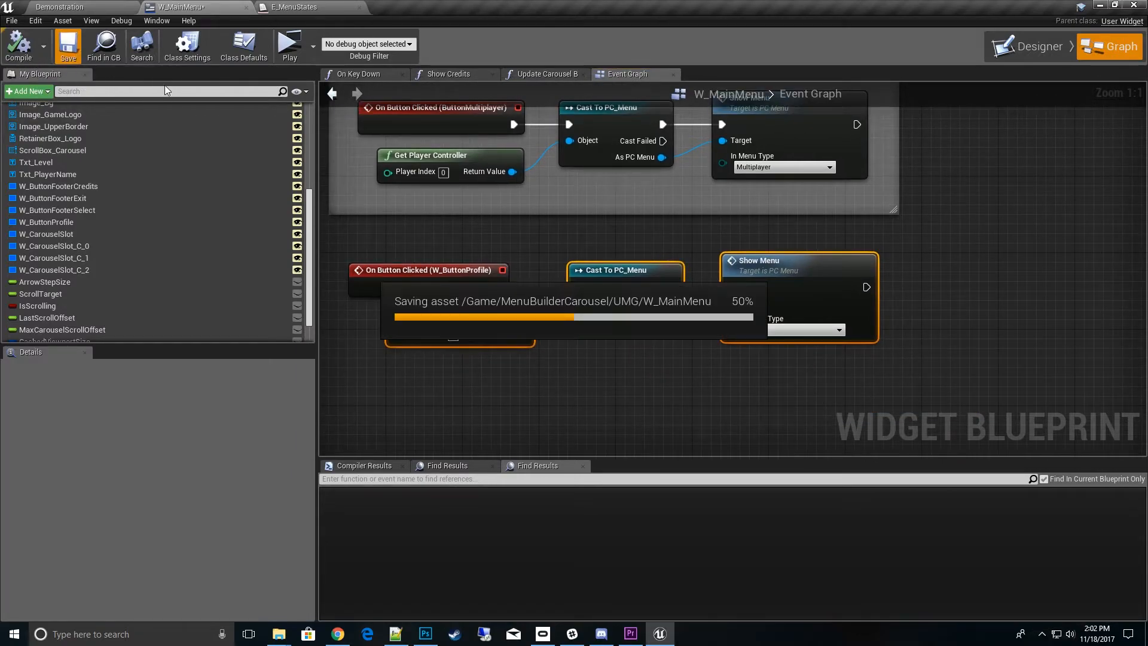
{"action": "right_click_drag", "start_coordinate": [640, 288], "coordinate": [739, 278]}
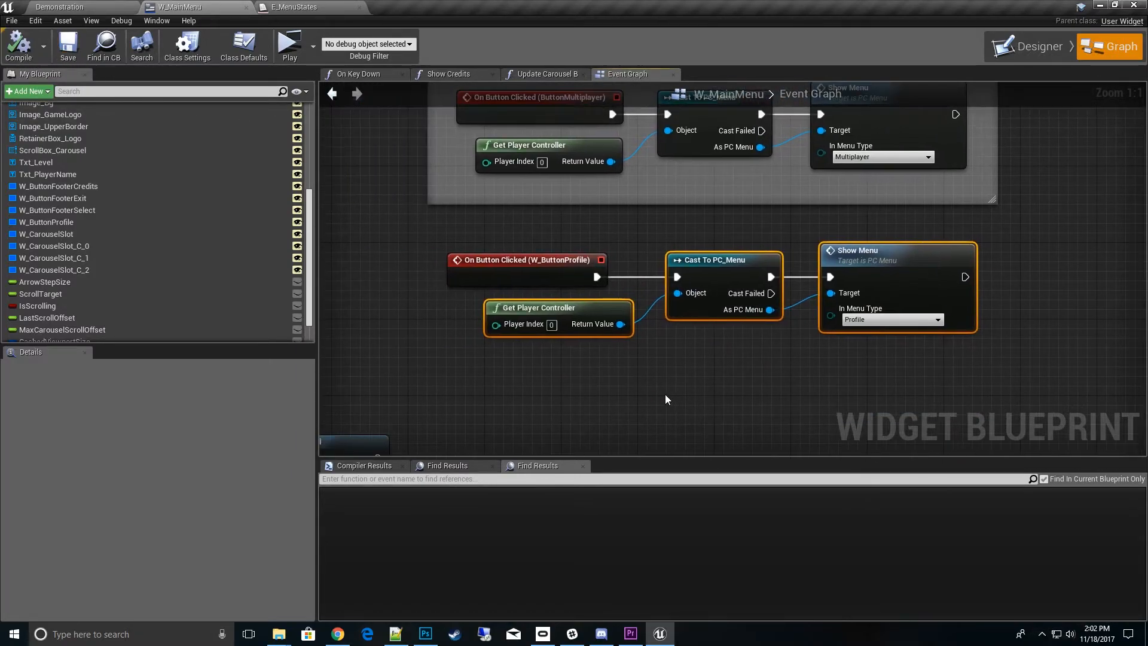
Step: Open PC_Menu's Show Menu function and examine its flow, including the Profile output of Switch on E_MenuStates
{"action": "double_click", "coordinate": [880, 264]}
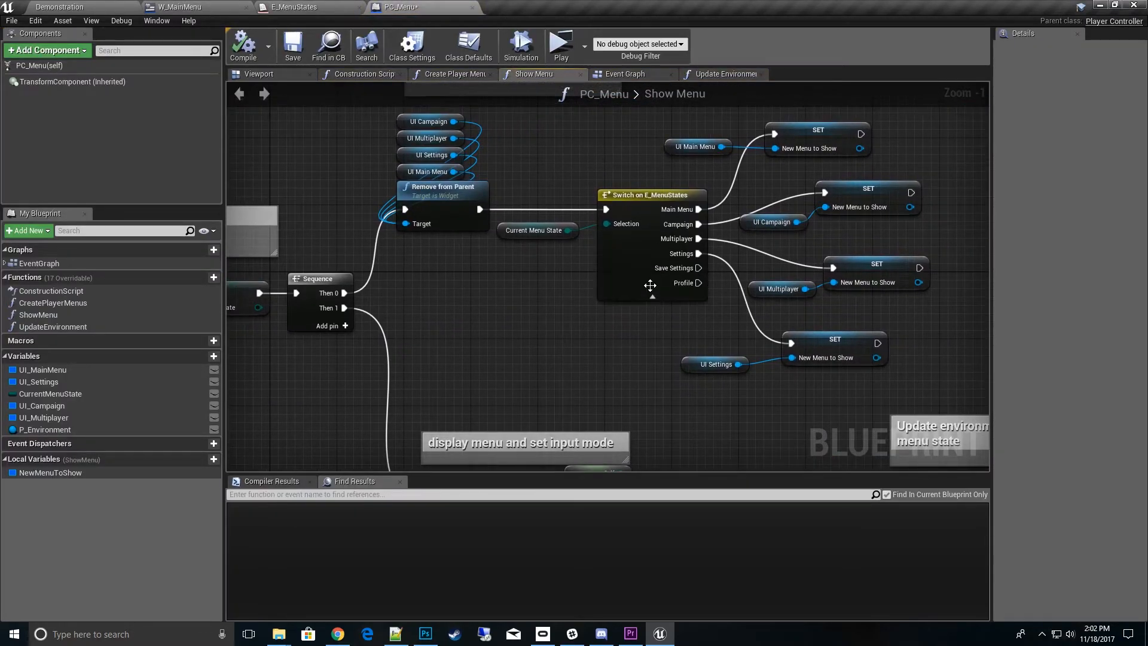
{"action": "right_click_drag", "start_coordinate": [753, 404], "coordinate": [736, 378]}
{"action": "right_click_drag", "start_coordinate": [492, 225], "coordinate": [596, 329]}
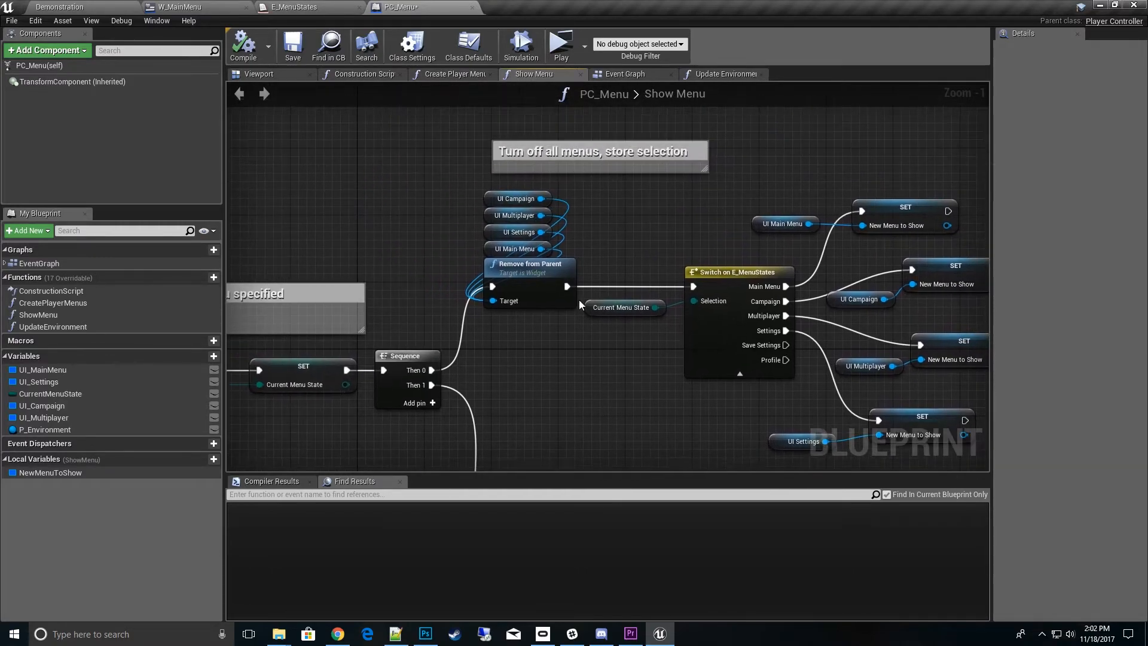
{"action": "right_click_drag", "start_coordinate": [518, 321], "coordinate": [710, 343]}
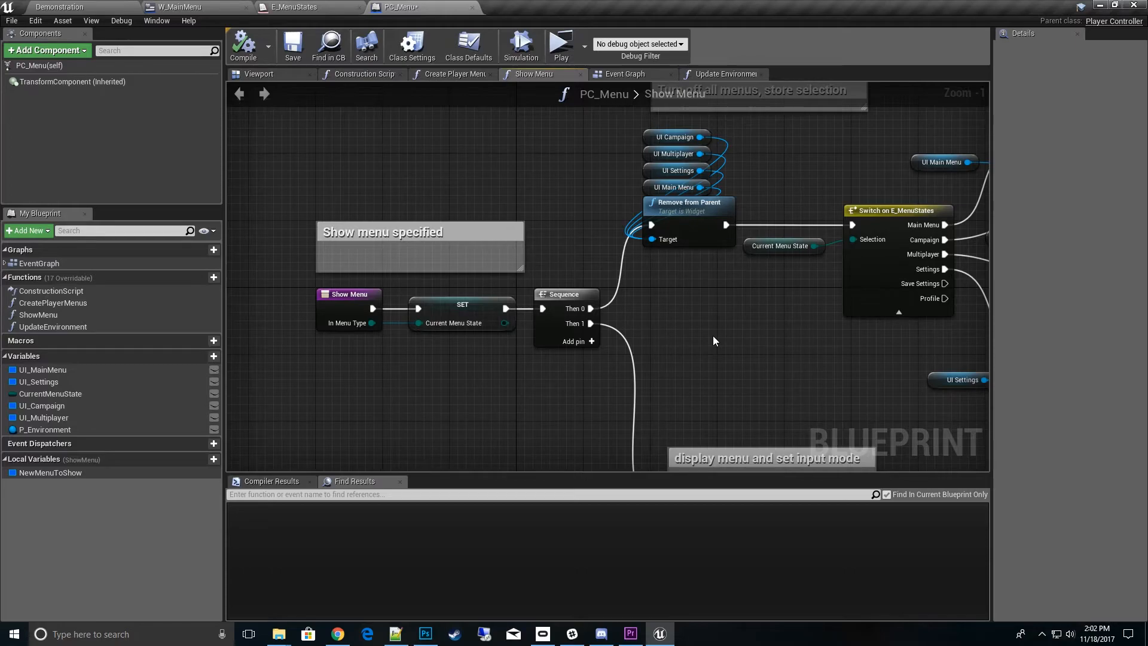
{"action": "right_click_drag", "start_coordinate": [712, 340], "coordinate": [706, 202]}
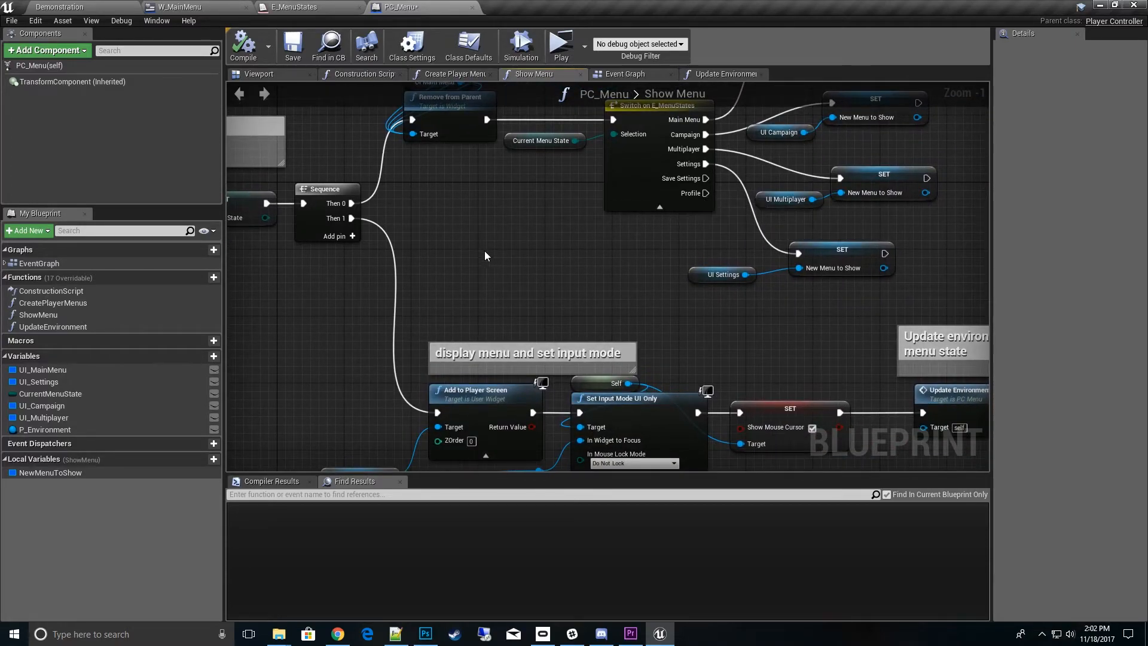
{"action": "right_click_drag", "start_coordinate": [528, 245], "coordinate": [590, 273]}
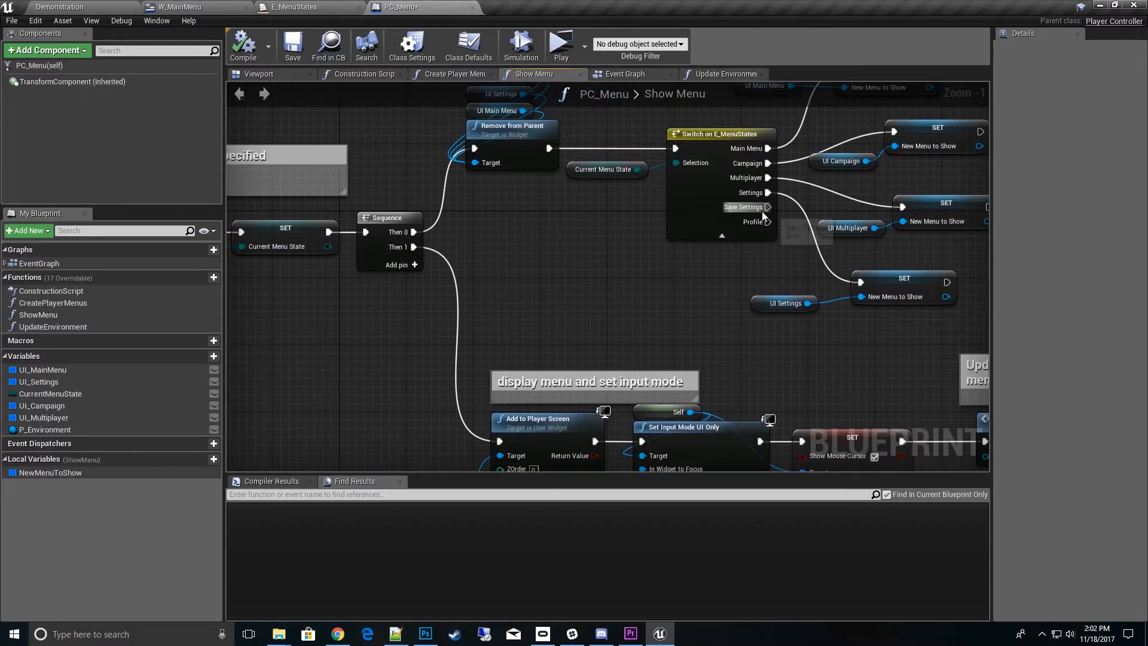
{"action": "left_click_drag", "start_coordinate": [768, 222], "coordinate": [650, 310]}
{"action": "right_click_drag", "start_coordinate": [517, 274], "coordinate": [548, 290]}
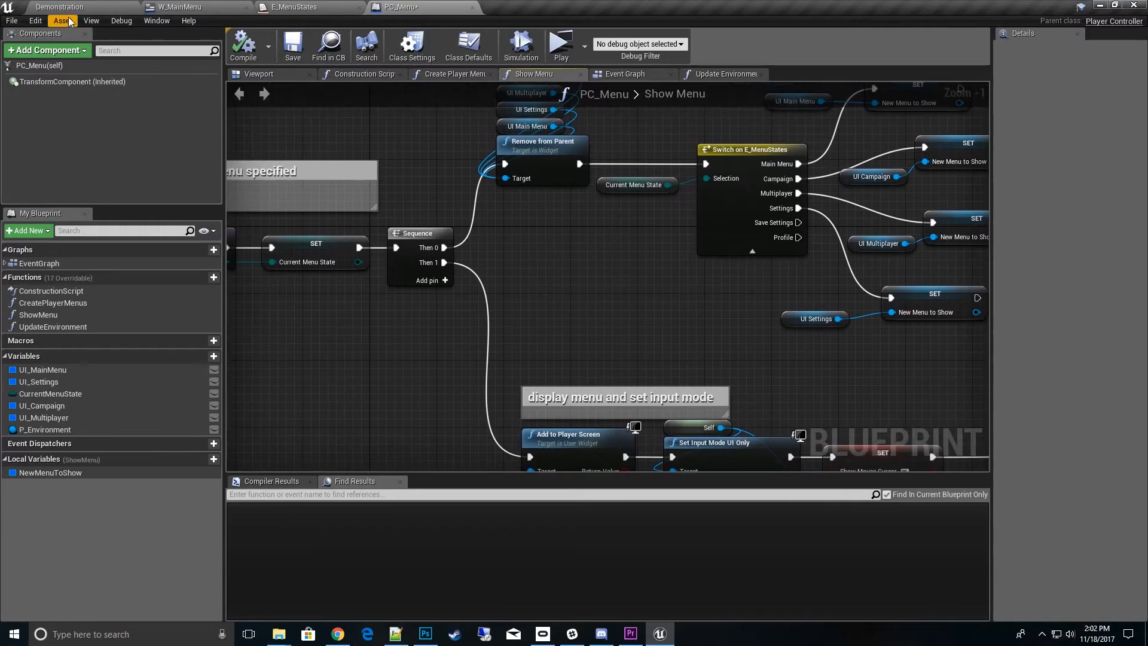
Step: Run a game preview from the W_MainMenu blueprint, test the PROFILE button in the main menu, and end the preview
{"action": "left_click", "coordinate": [68, 8]}
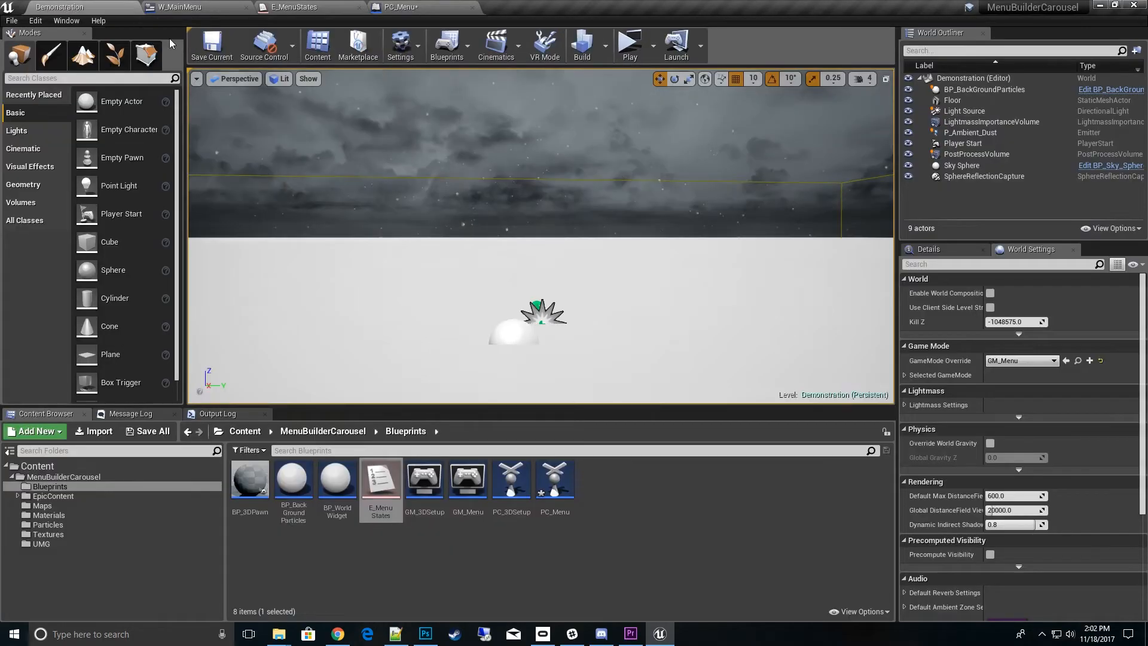
{"action": "left_click", "coordinate": [181, 7]}
{"action": "left_click", "coordinate": [421, 9]}
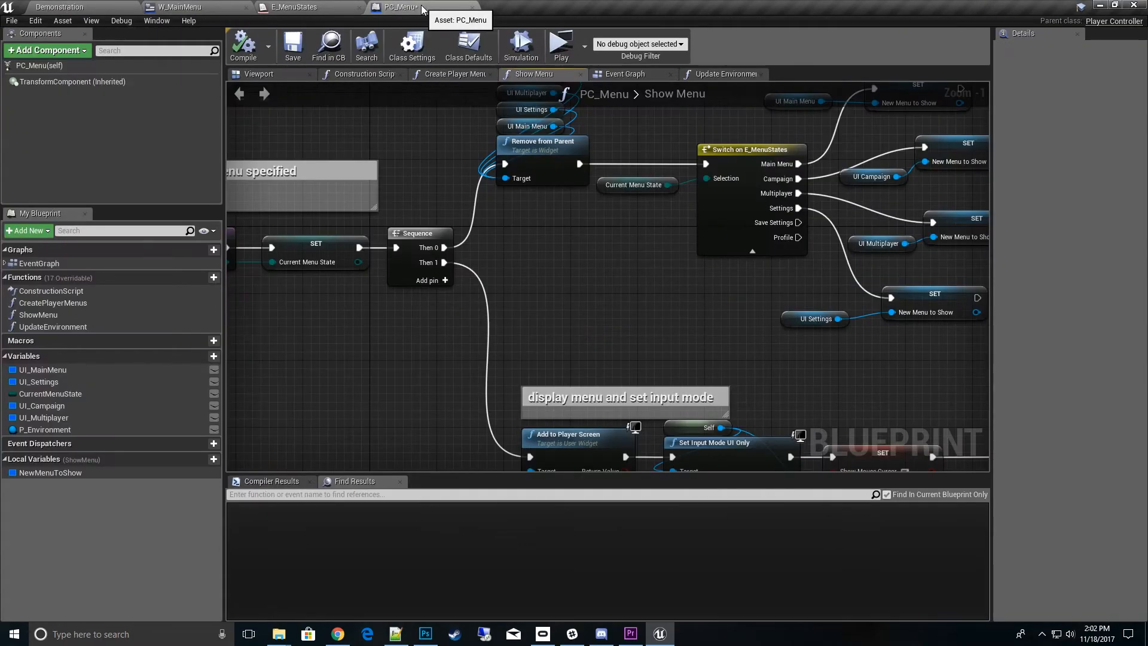
{"action": "left_click", "coordinate": [187, 9]}
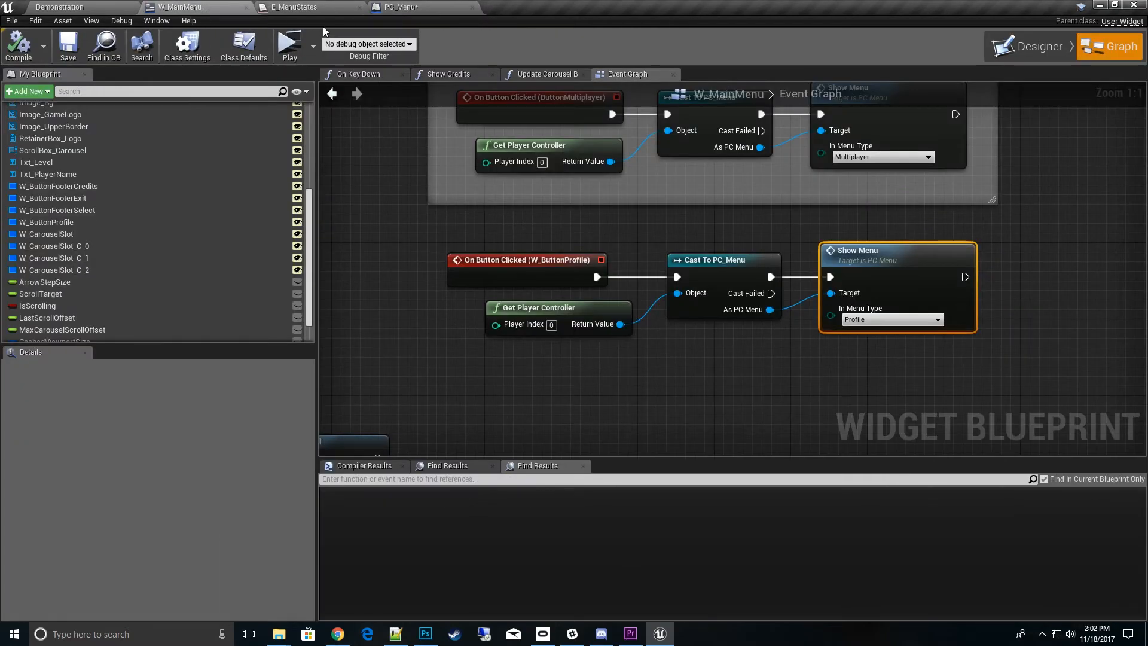
{"action": "left_click", "coordinate": [289, 46]}
{"action": "left_click", "coordinate": [620, 195]}
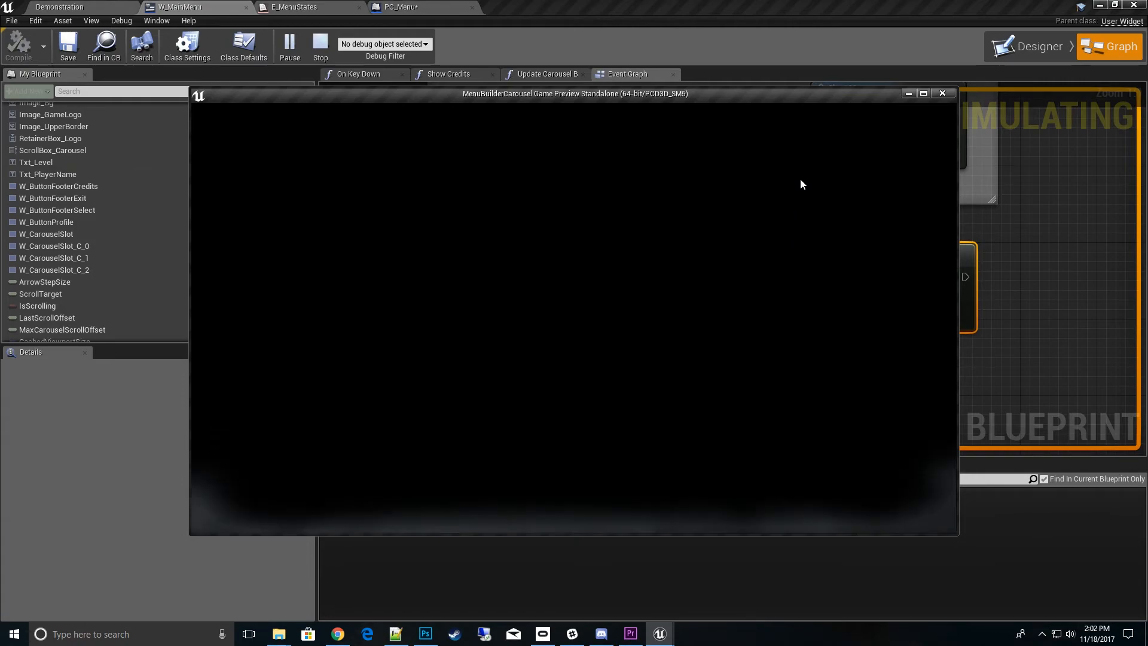
{"action": "key", "text": "Escape"}
Step: Clear the node selection in the W_MainMenu event graph and switch the widget to its Designer view
{"action": "right_click_drag", "start_coordinate": [766, 383], "coordinate": [664, 383]}
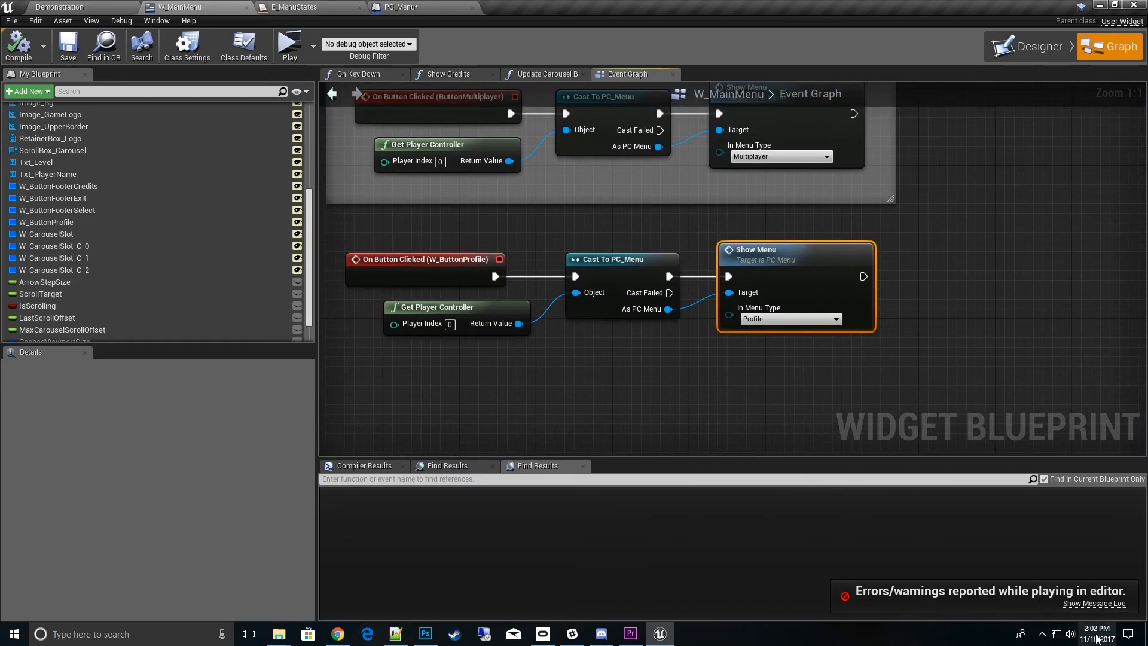
{"action": "left_click_drag", "start_coordinate": [930, 340], "coordinate": [965, 392]}
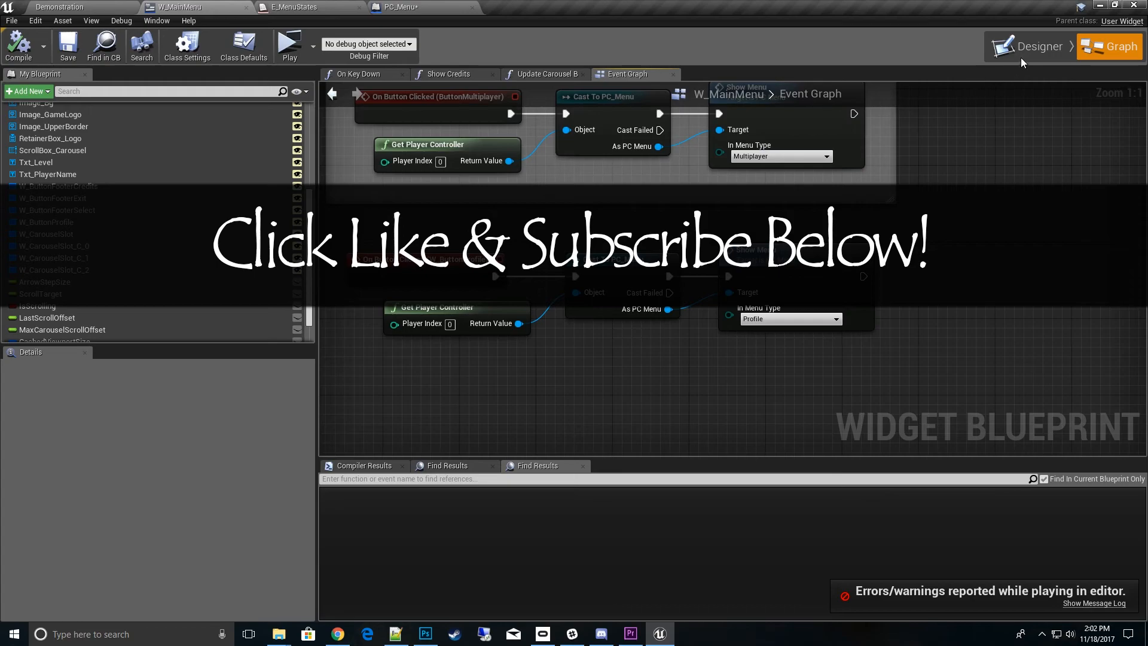
{"action": "left_click", "coordinate": [1020, 55]}
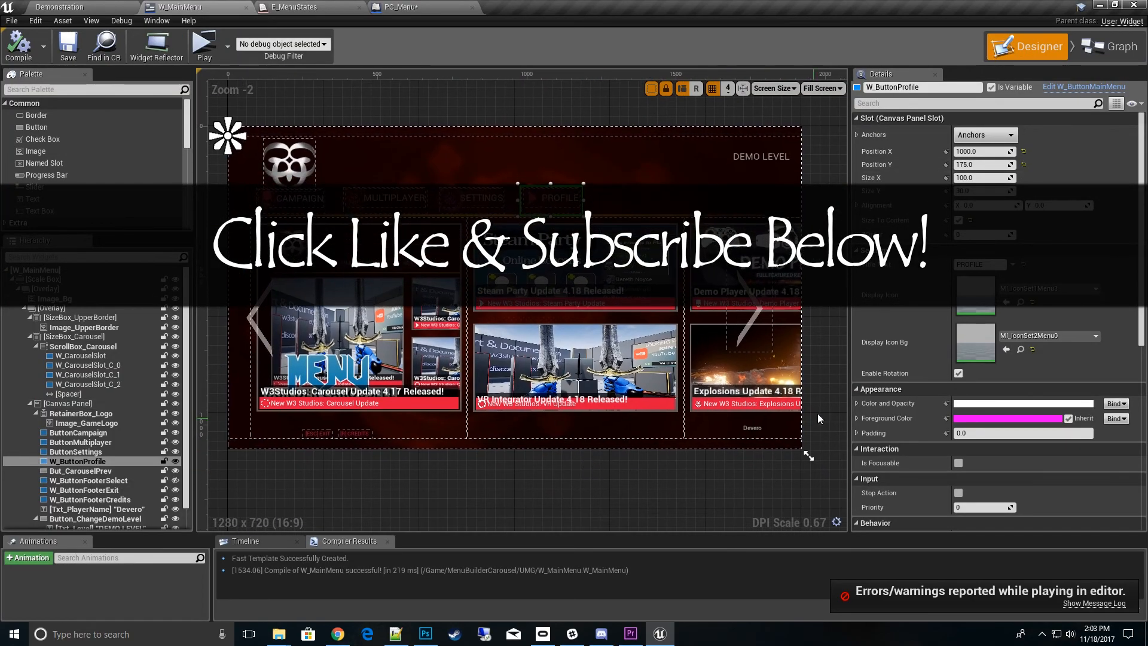